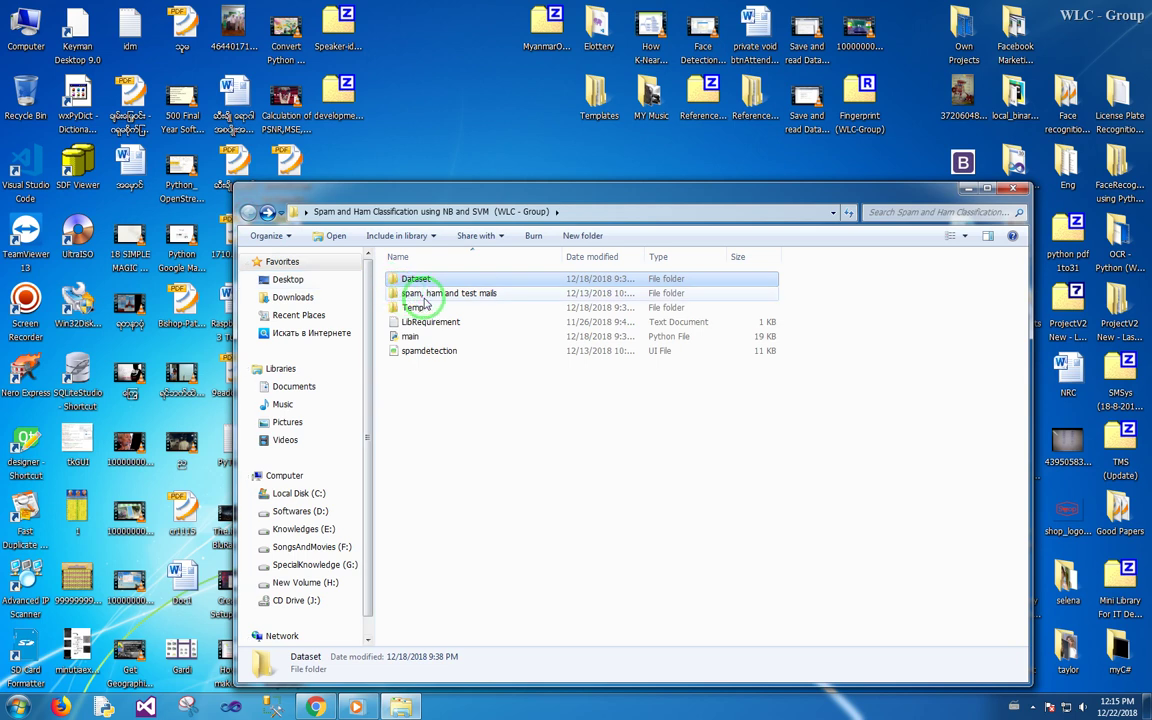
Check the contents of the Temp folder and return to the project folder
{"action": "left_click", "coordinate": [415, 308]}
{"action": "double_click", "coordinate": [428, 310]}
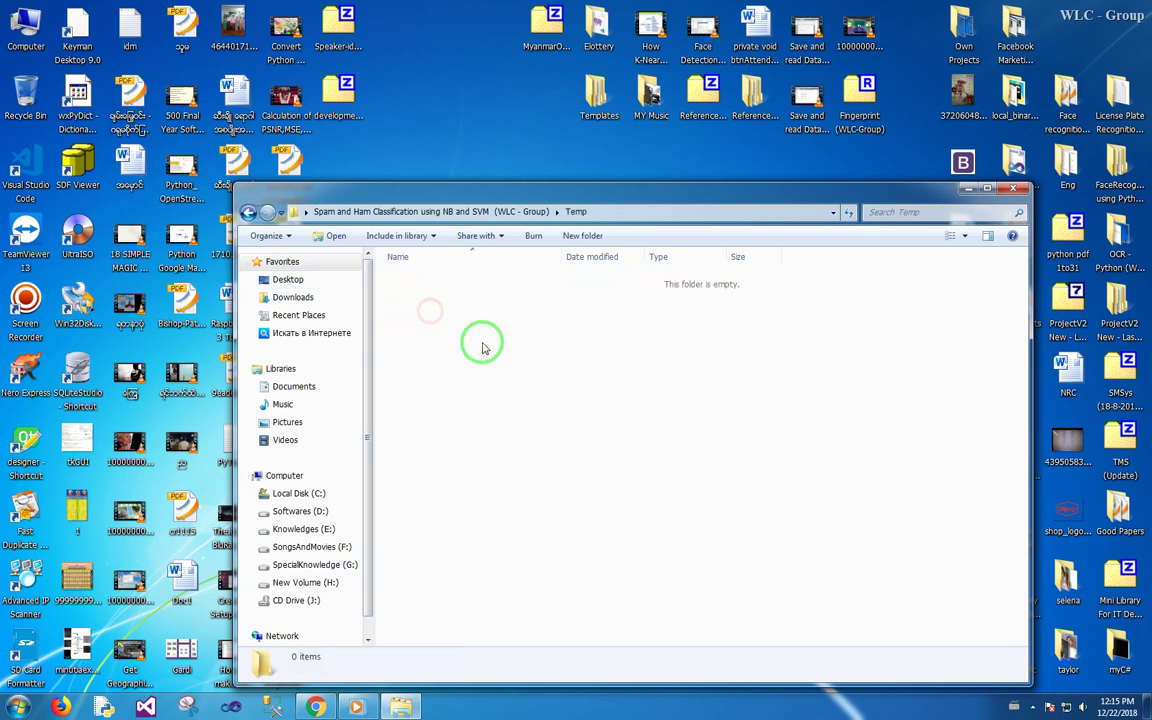
{"action": "key", "text": "BackSpace"}
Open ham-mails inside the "spam, ham and test mails" folder and select all its files to check their number
{"action": "left_click", "coordinate": [436, 296]}
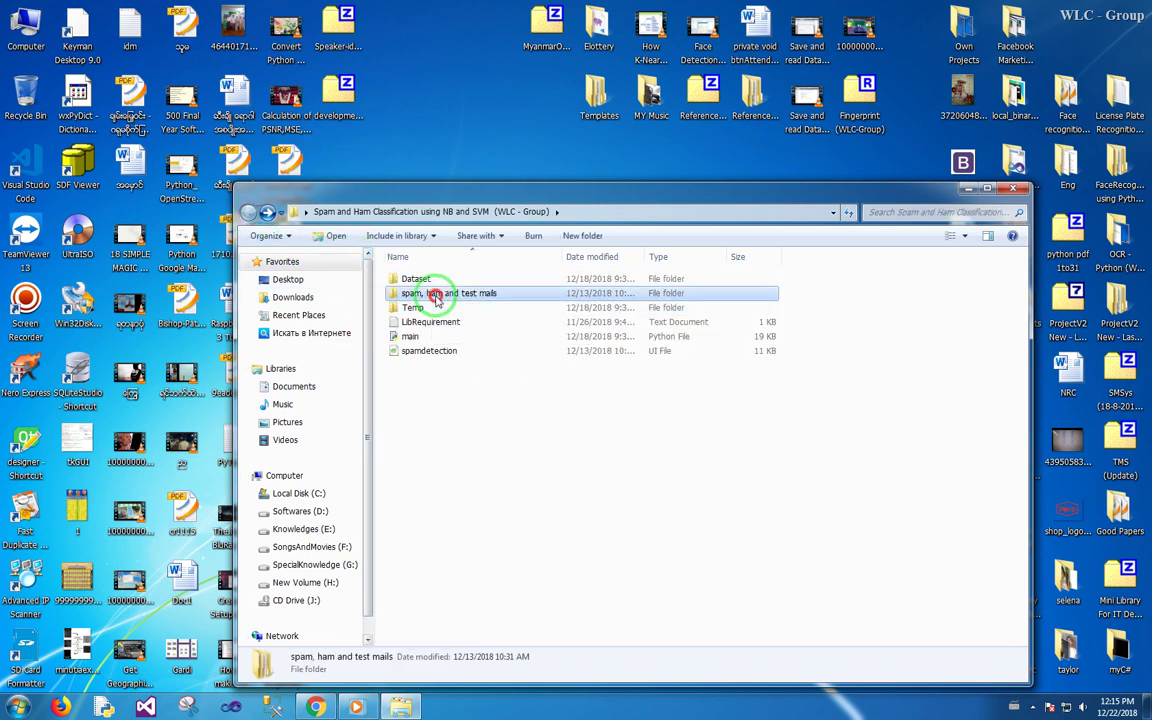
{"action": "double_click", "coordinate": [490, 297]}
{"action": "left_click_drag", "start_coordinate": [485, 375], "coordinate": [383, 248]}
{"action": "left_click", "coordinate": [501, 366]}
{"action": "left_click", "coordinate": [445, 279]}
{"action": "double_click", "coordinate": [455, 281]}
{"action": "left_click_drag", "start_coordinate": [381, 283], "coordinate": [547, 703]}
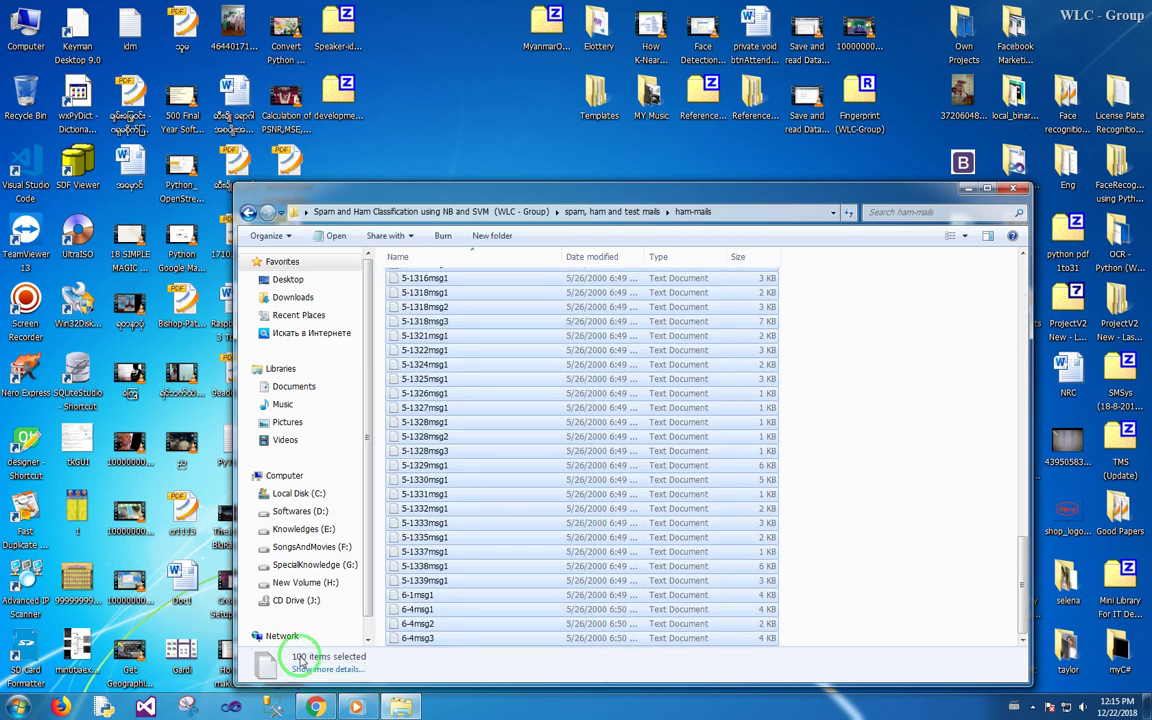
Go back and open the spam-mails folder, selecting all its files to check their number
{"action": "left_click", "coordinate": [248, 212]}
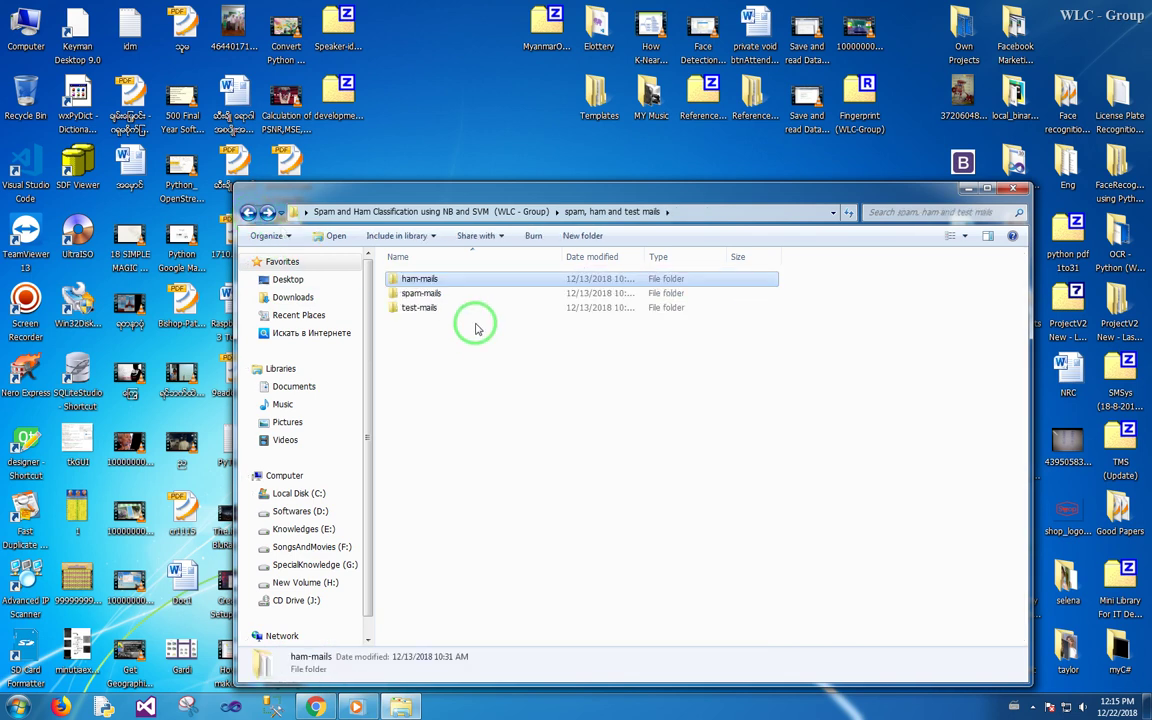
{"action": "left_click", "coordinate": [437, 294]}
{"action": "double_click", "coordinate": [437, 293]}
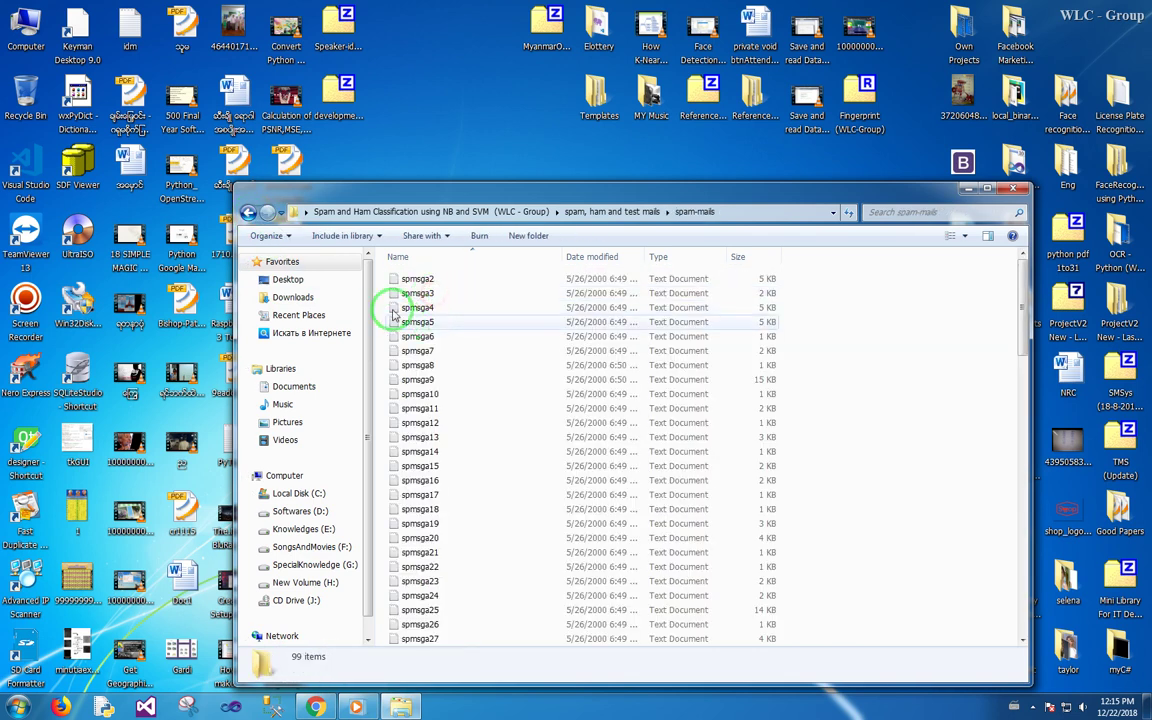
{"action": "left_click_drag", "start_coordinate": [392, 284], "coordinate": [442, 656]}
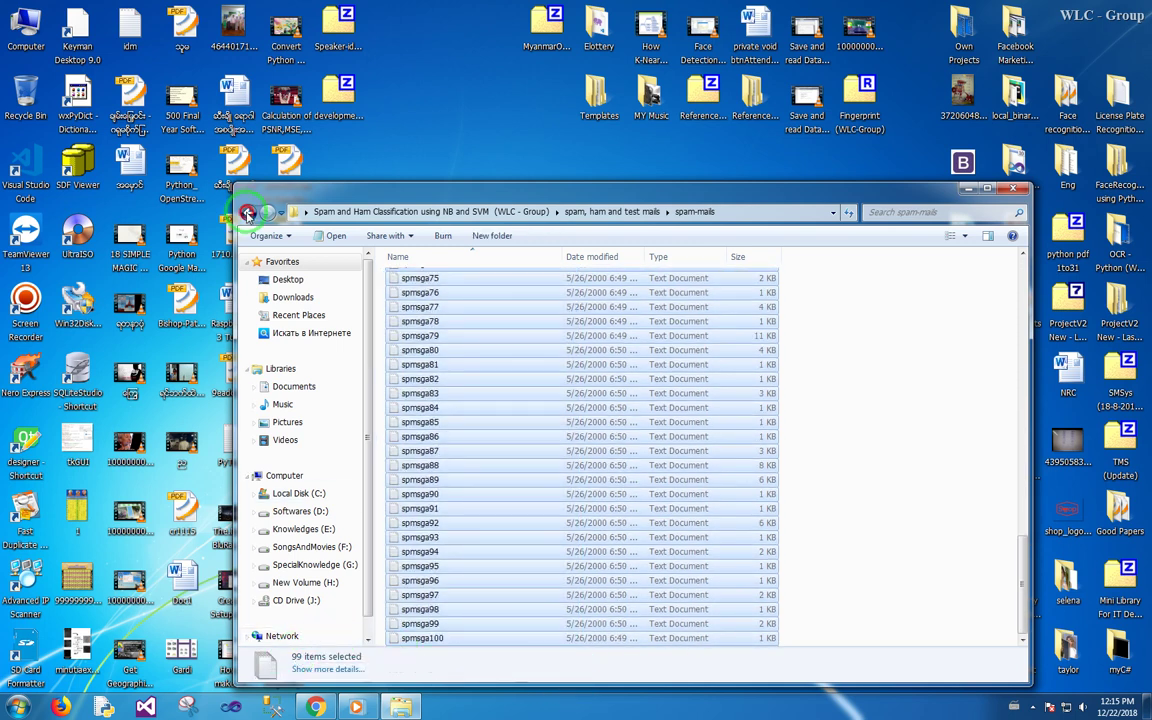
Check how many files the test-mails folder holds by selecting them all, and return to the project folder
{"action": "left_click", "coordinate": [247, 214]}
{"action": "double_click", "coordinate": [400, 311]}
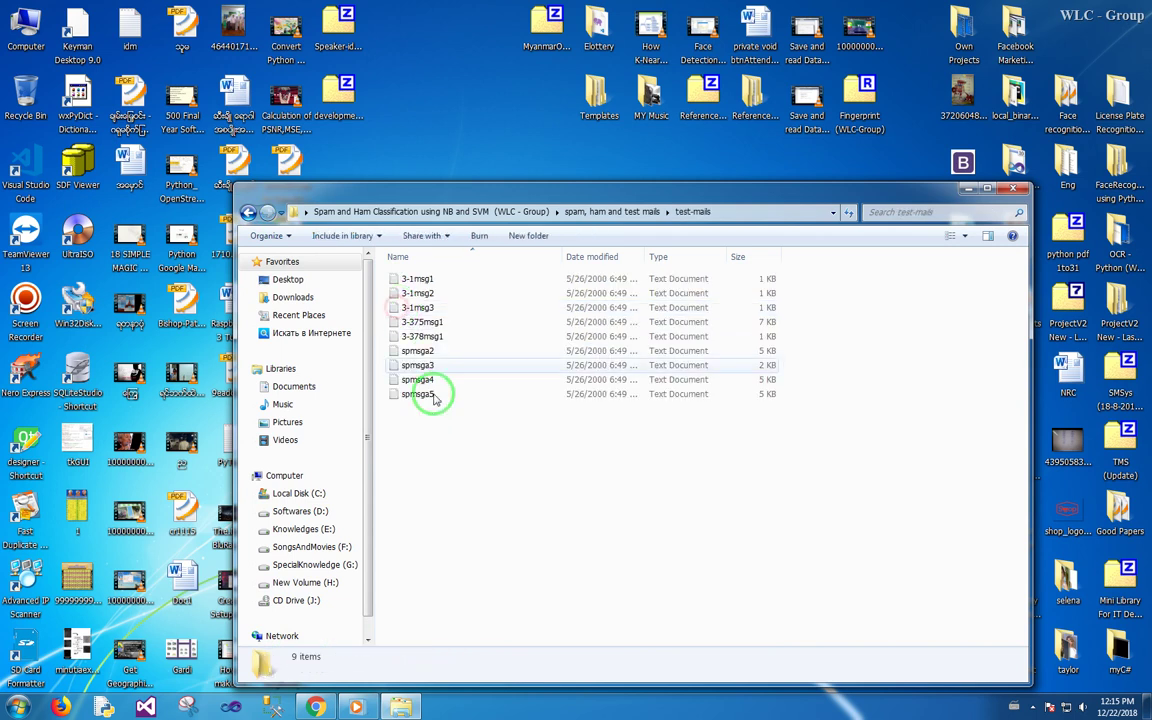
{"action": "left_click_drag", "start_coordinate": [433, 397], "coordinate": [386, 270]}
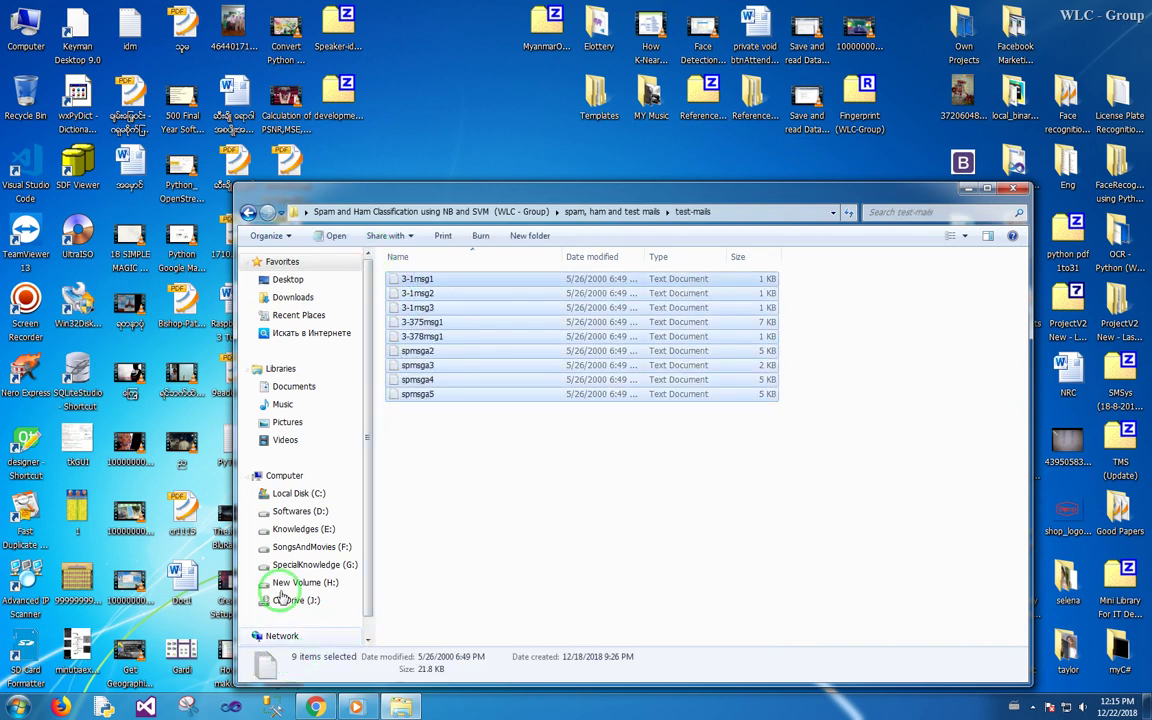
{"action": "left_click", "coordinate": [247, 214]}
{"action": "left_click", "coordinate": [247, 214]}
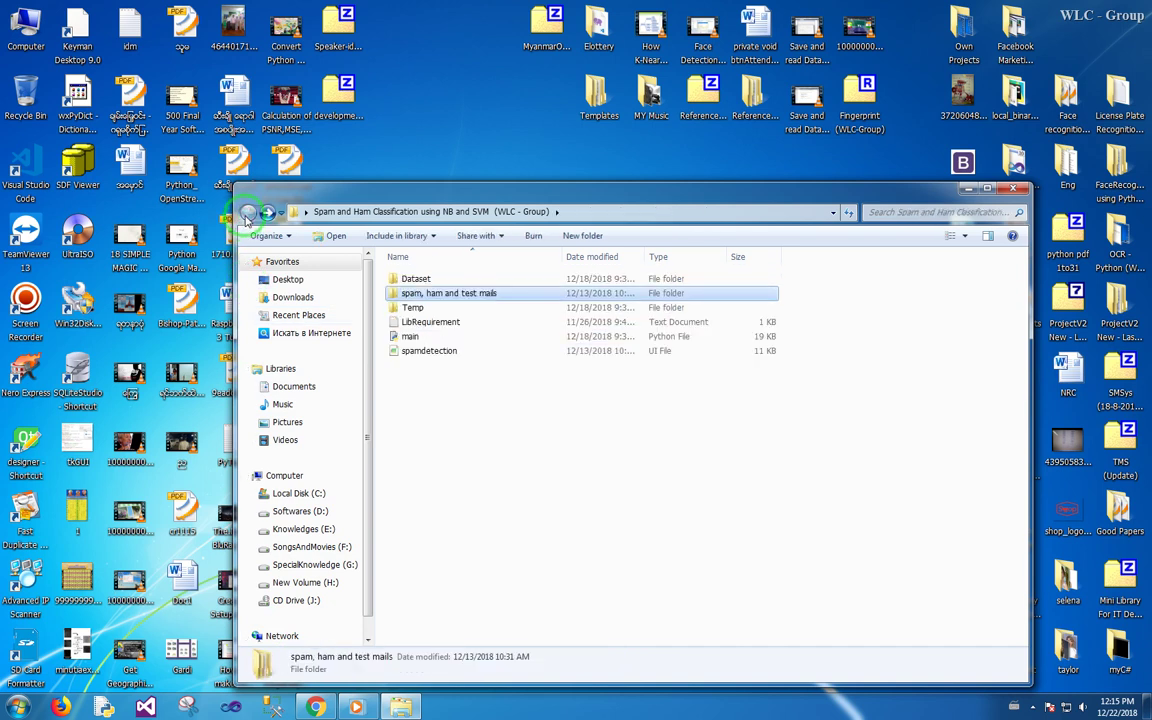
Open a command prompt (cmd) in the project folder that contains the main Python file
{"action": "left_click", "coordinate": [411, 336]}
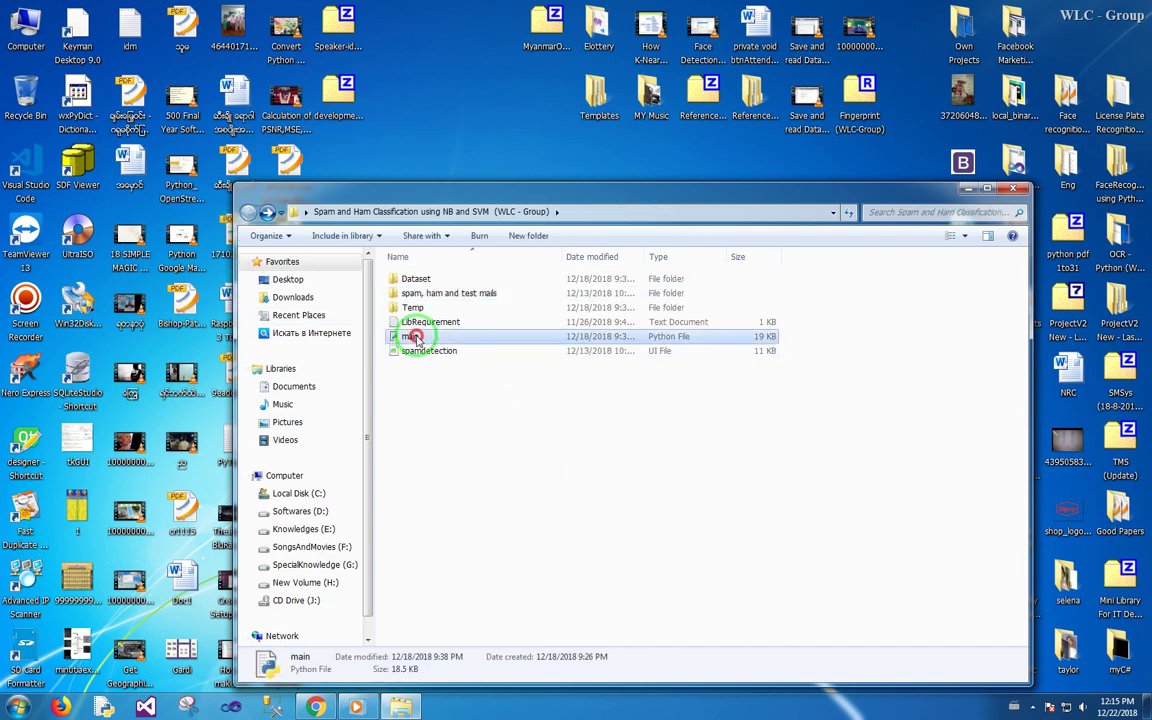
{"action": "left_click", "coordinate": [588, 210]}
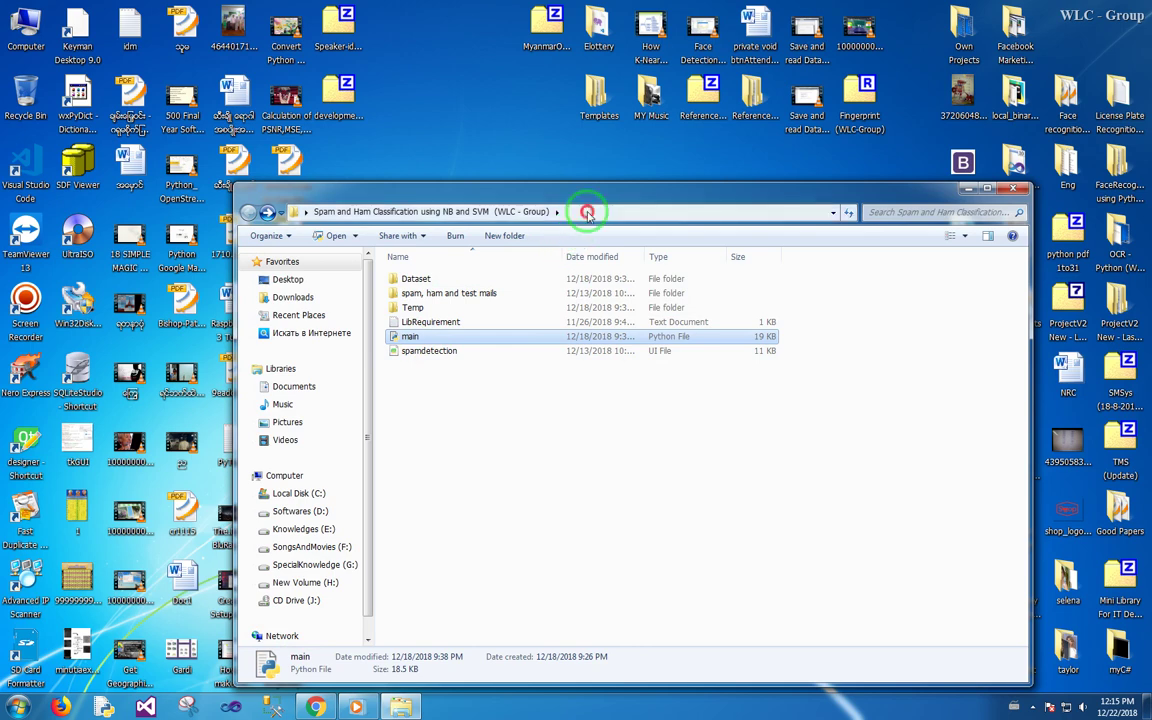
{"action": "type", "text": "cmd"}
{"action": "key", "text": "Return"}
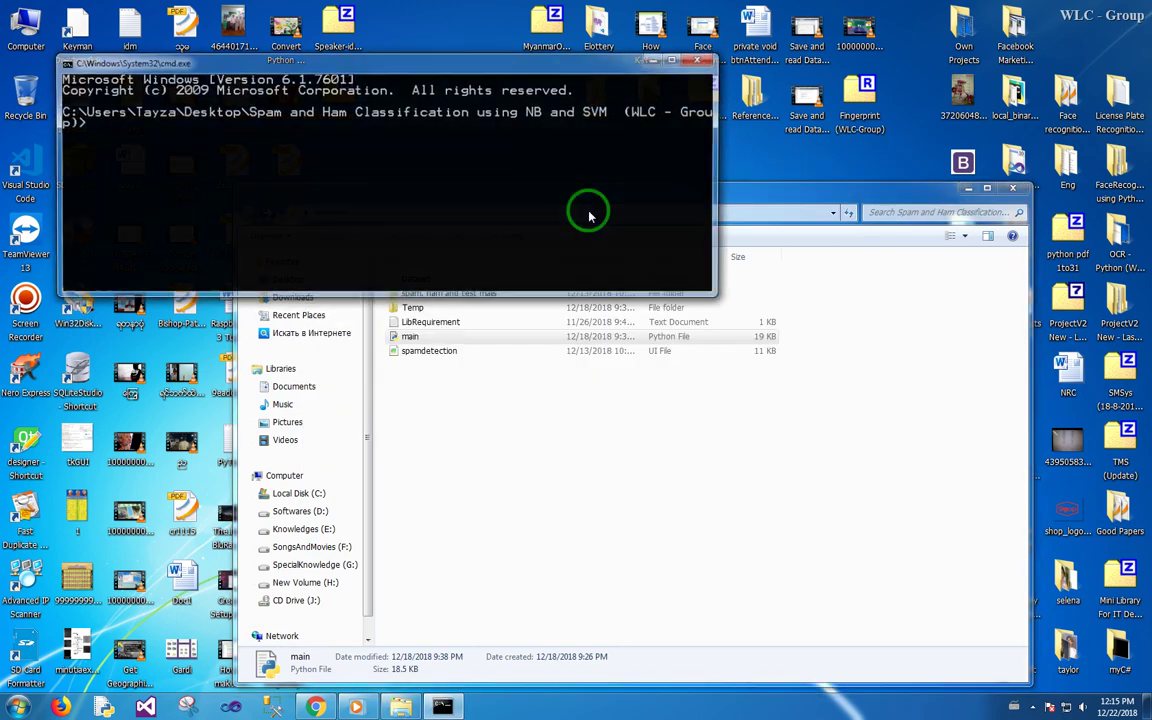
Move the command prompt below the file list and run python main.py in it
{"action": "left_click_drag", "start_coordinate": [540, 60], "coordinate": [815, 405]}
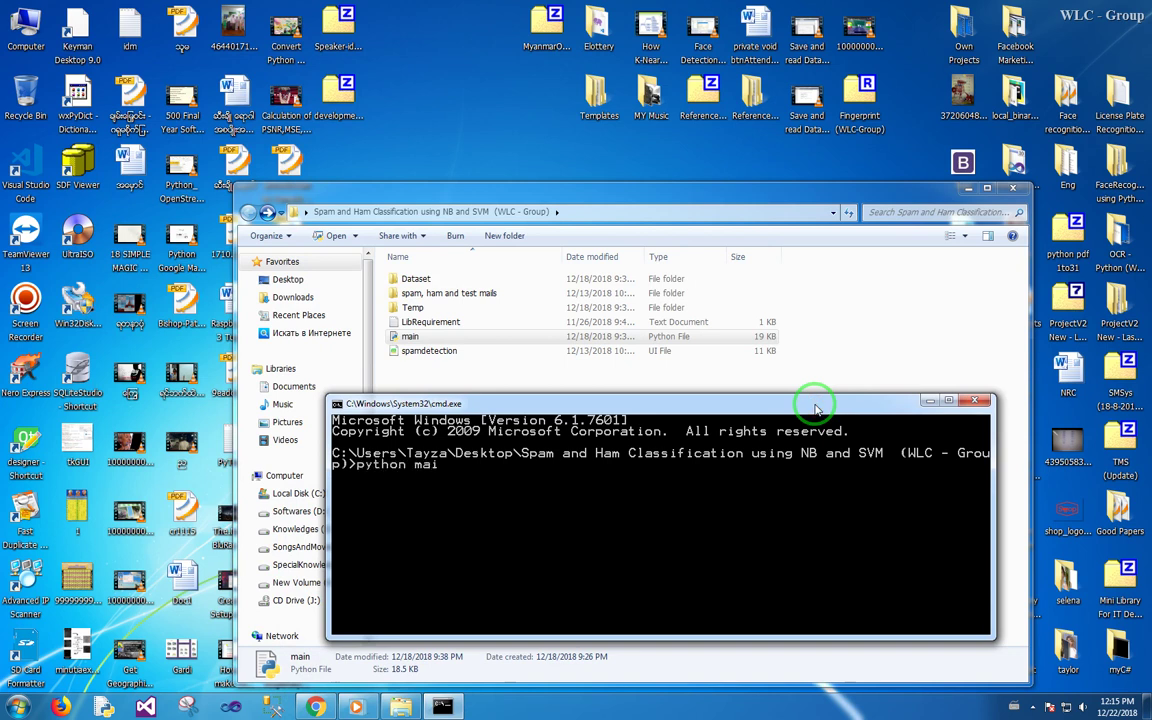
{"action": "left_click", "coordinate": [410, 338]}
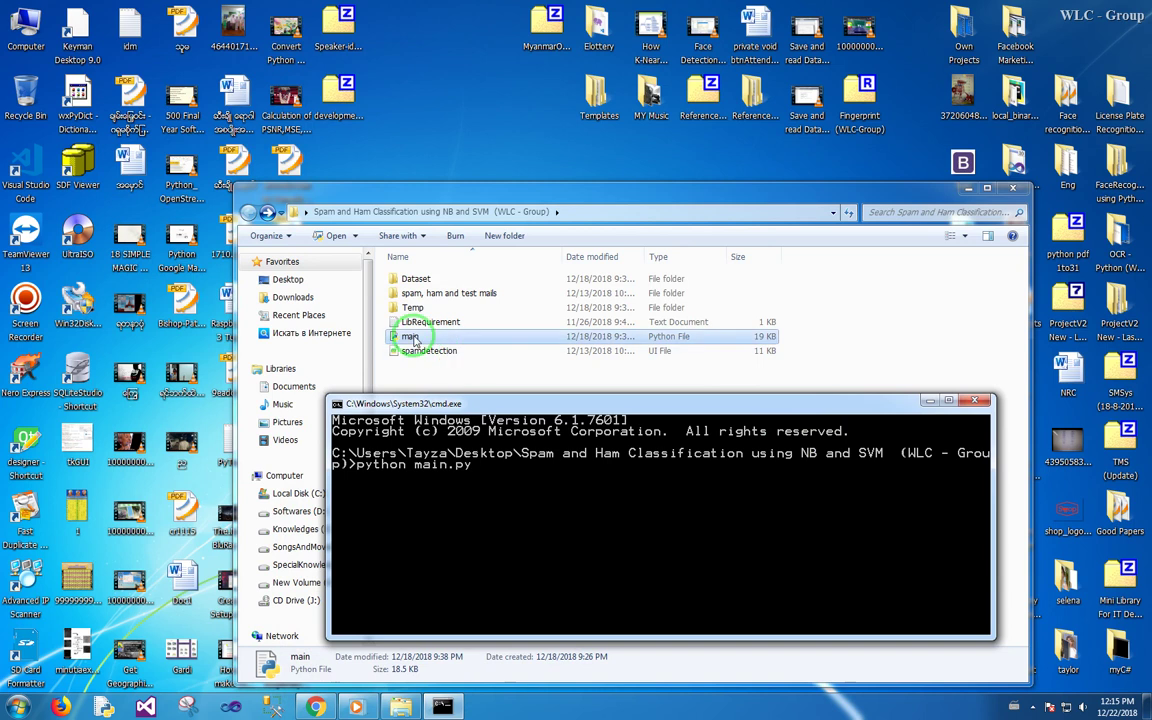
{"action": "left_click", "coordinate": [492, 486]}
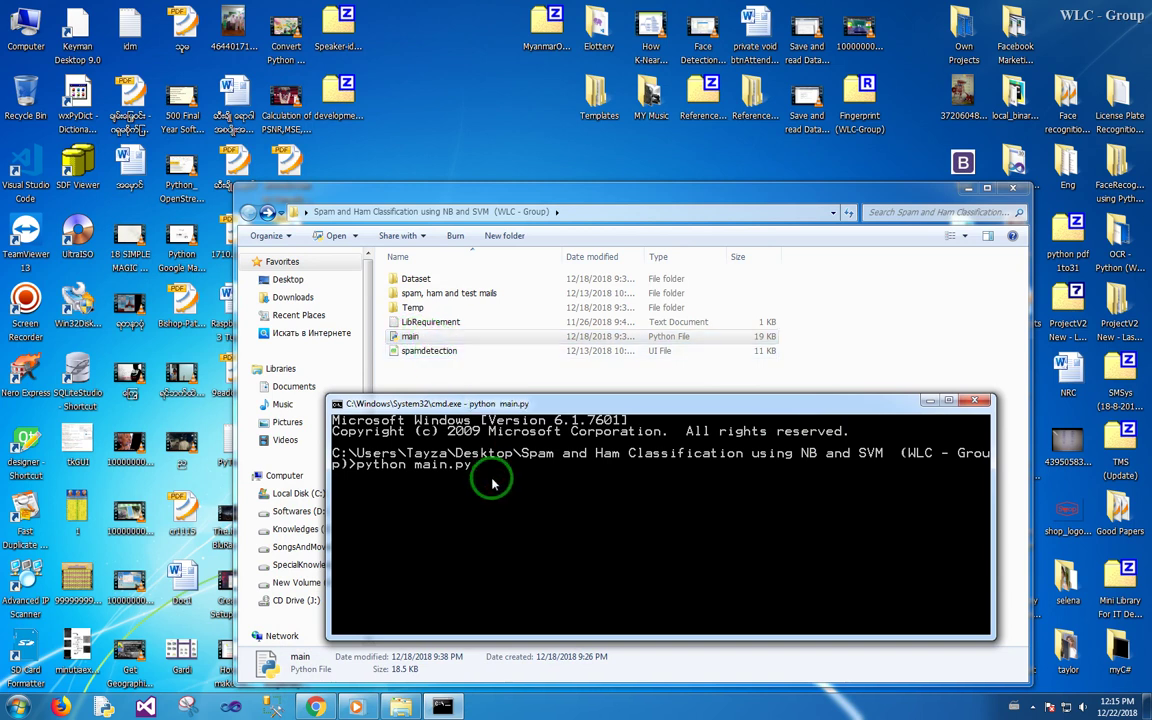
{"action": "key", "text": "Return"}
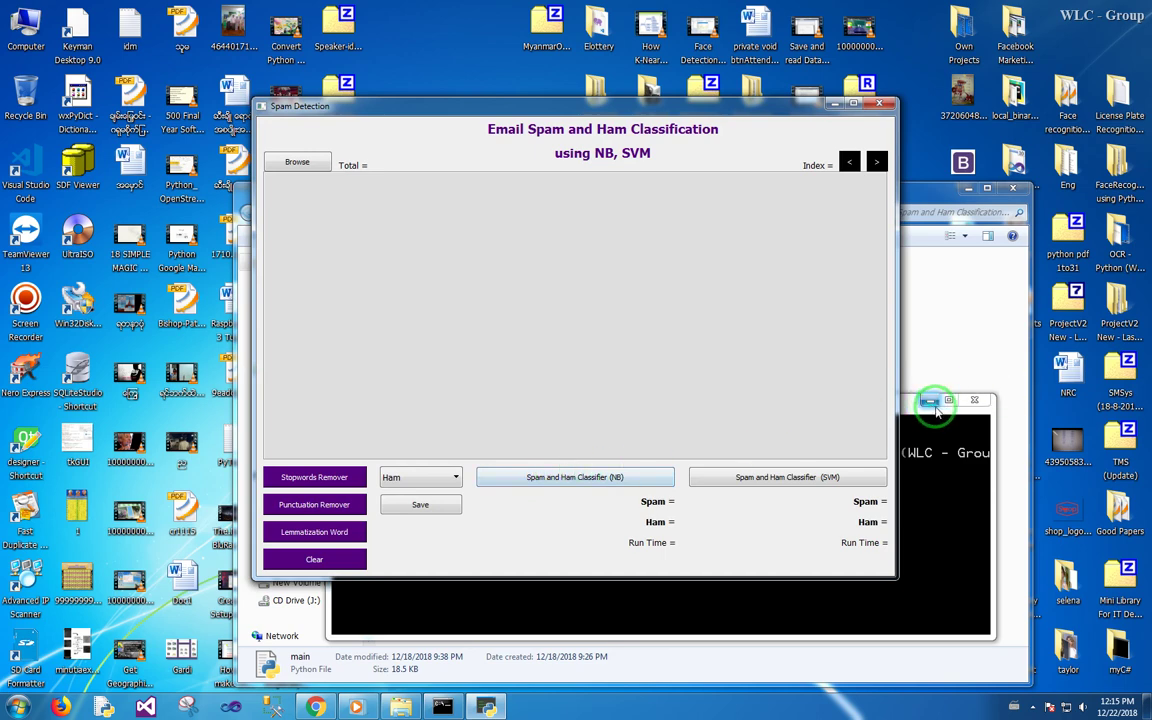
Minimize the command prompt and the folder window, and move the Spam Detection window toward the middle of the desktop
{"action": "left_click", "coordinate": [930, 401]}
{"action": "left_click", "coordinate": [966, 187]}
{"action": "left_click", "coordinate": [728, 110]}
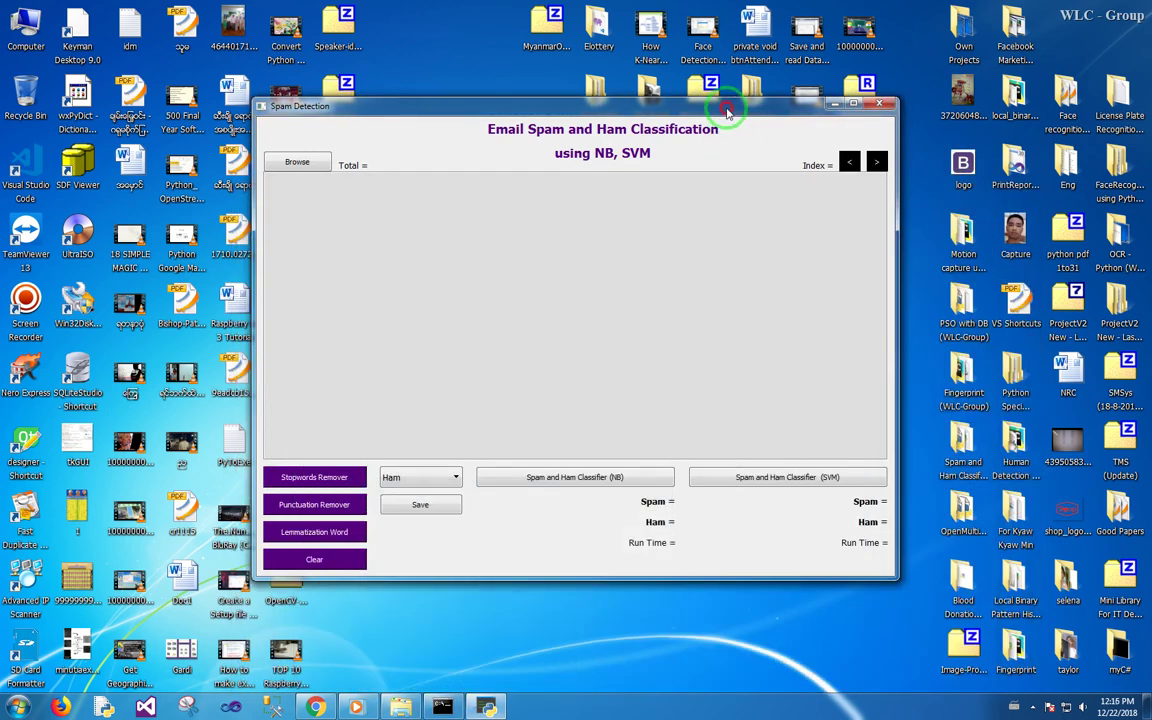
{"action": "left_click_drag", "start_coordinate": [728, 110], "coordinate": [784, 162]}
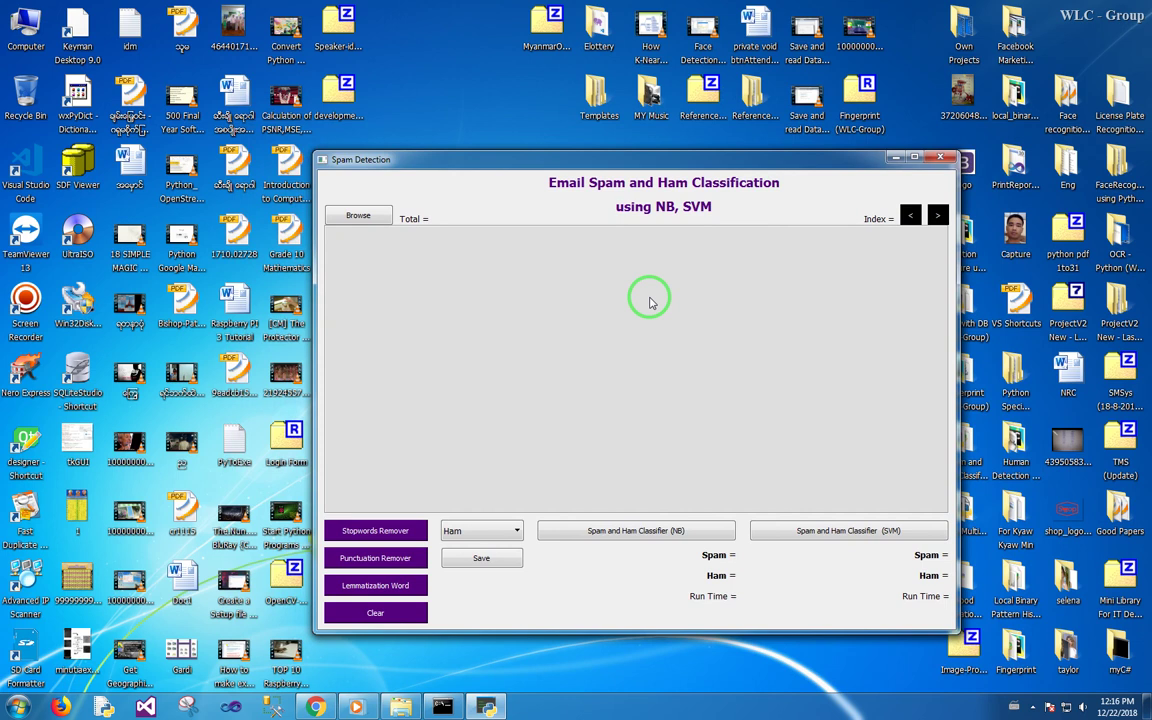
Load all text files from the ham-mails folder in "spam, ham and test mails" into the Spam Detection program
{"action": "left_click", "coordinate": [358, 215]}
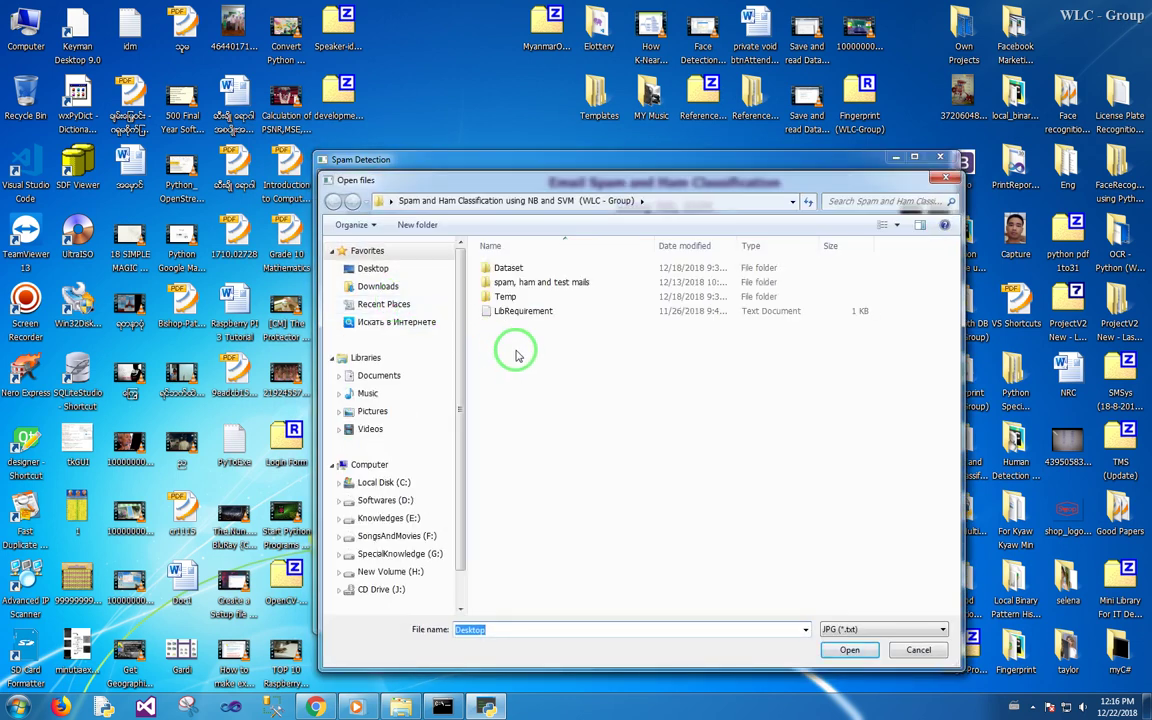
{"action": "left_click", "coordinate": [530, 284]}
{"action": "double_click", "coordinate": [532, 287]}
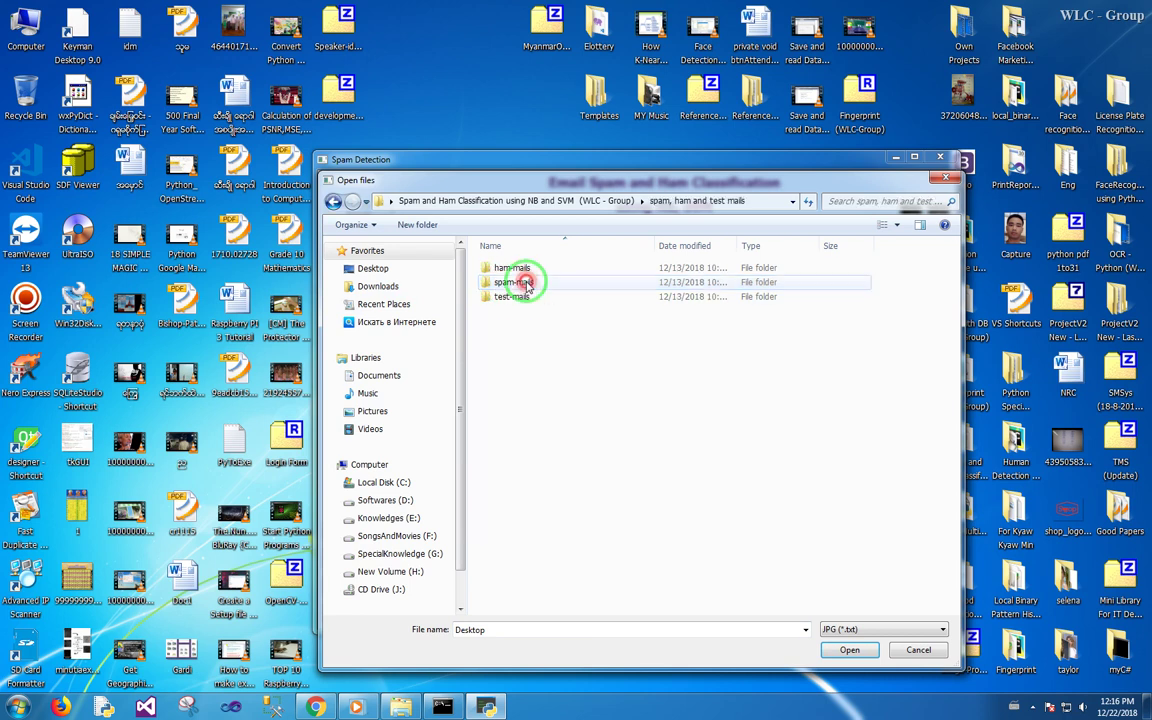
{"action": "left_click", "coordinate": [505, 270]}
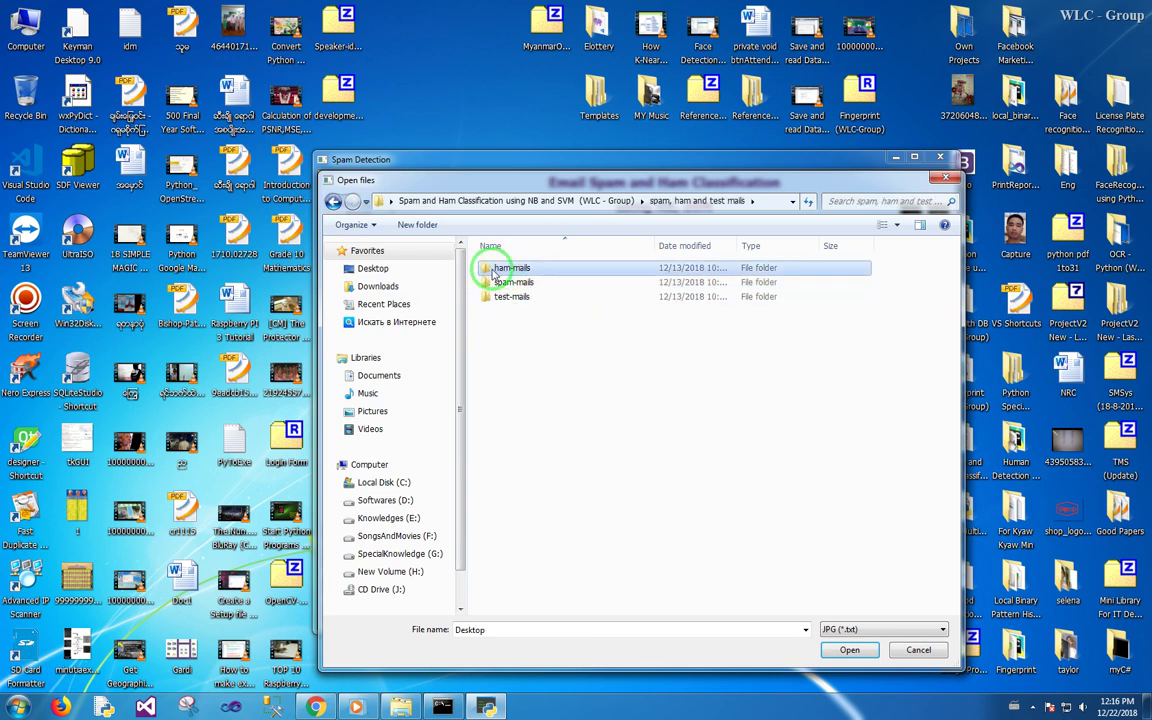
{"action": "double_click", "coordinate": [500, 270]}
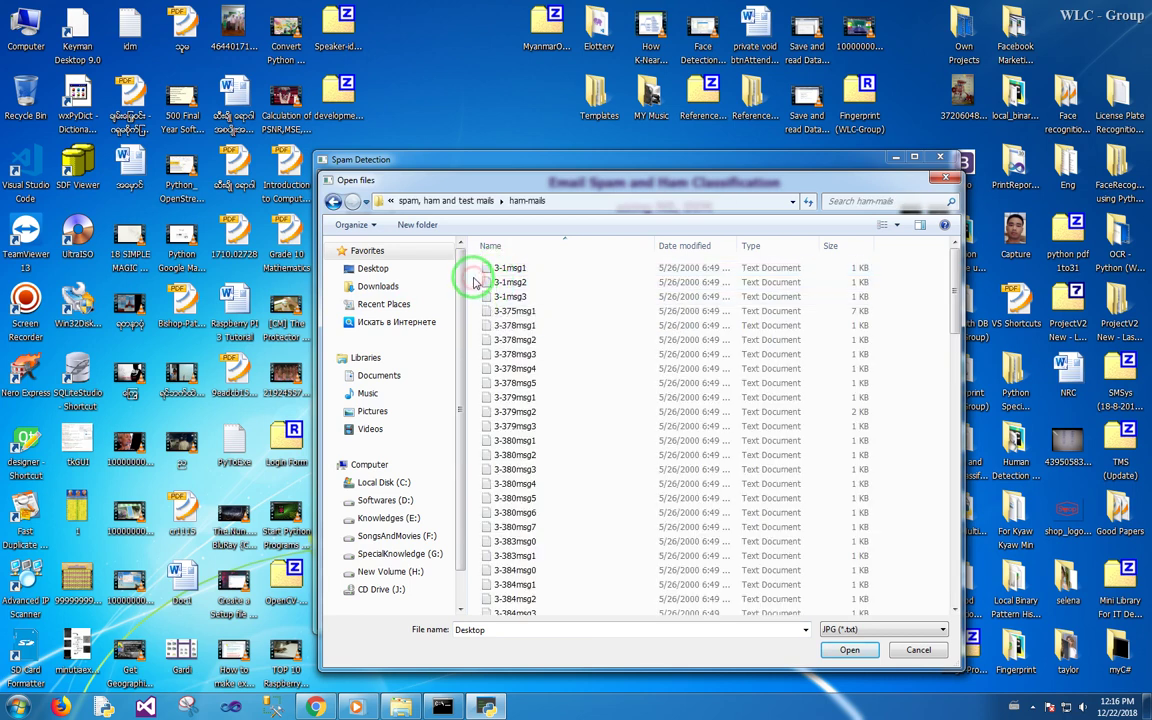
{"action": "left_click_drag", "start_coordinate": [474, 262], "coordinate": [687, 708]}
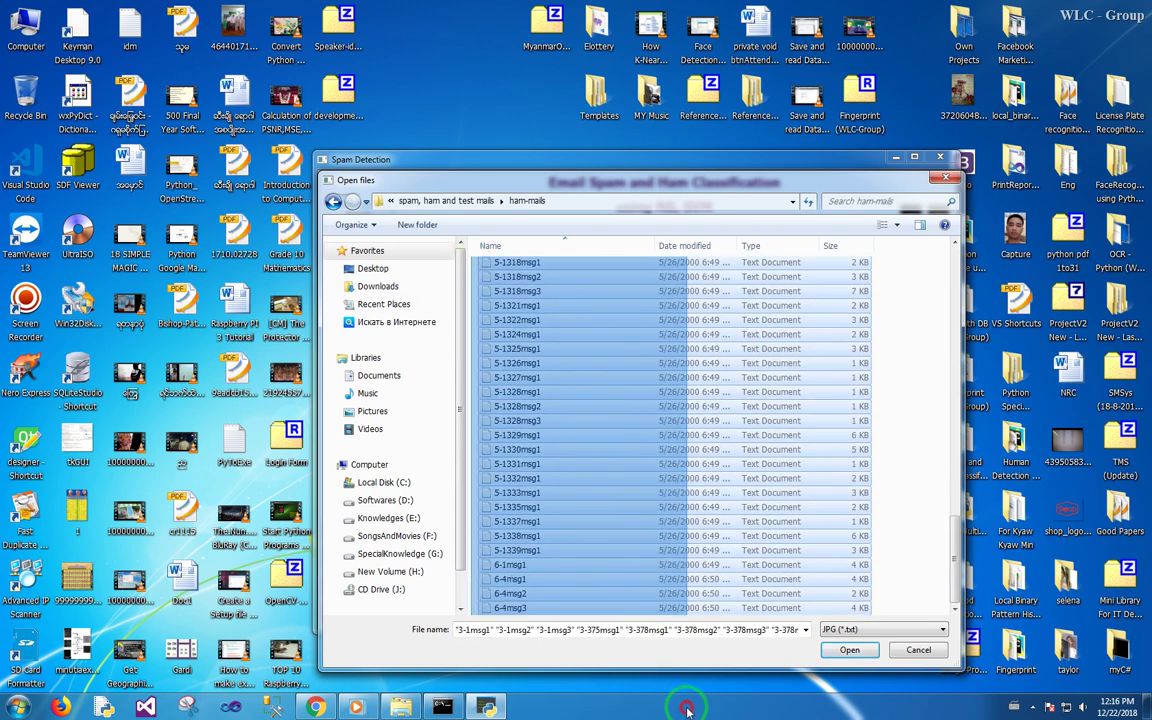
{"action": "left_click", "coordinate": [851, 650]}
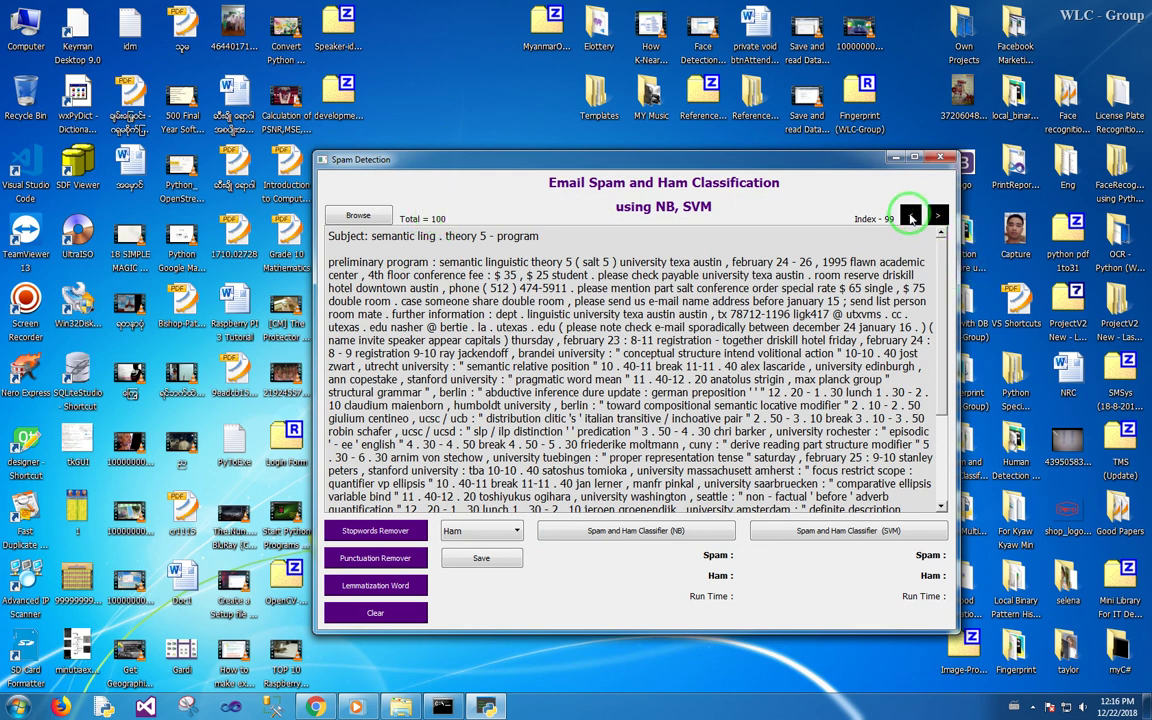
Page forward and backward through the loaded ham emails to view their text
{"action": "left_click", "coordinate": [938, 218]}
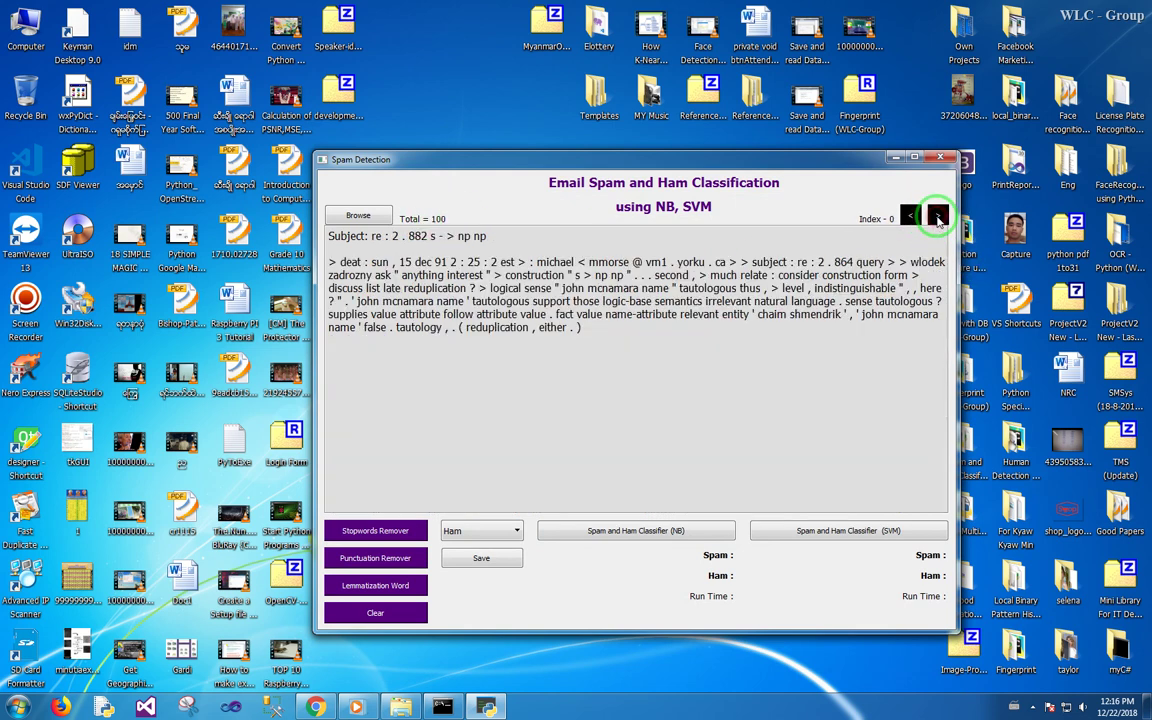
{"action": "left_click", "coordinate": [938, 218]}
{"action": "left_click", "coordinate": [911, 218]}
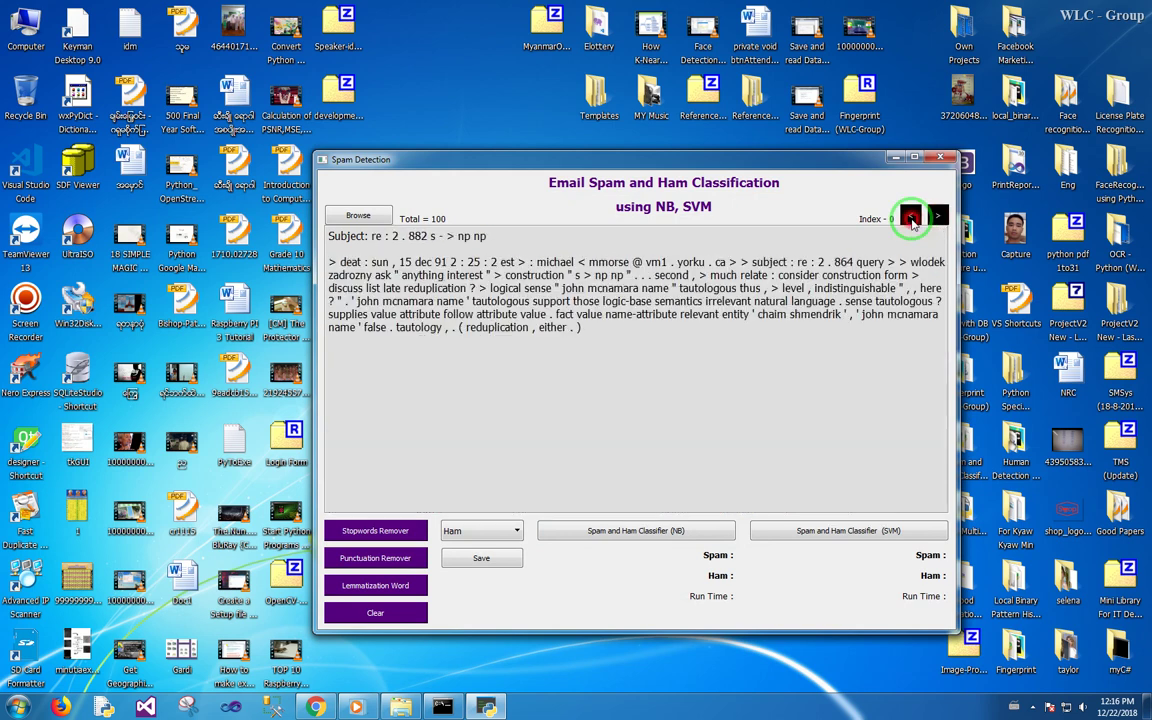
{"action": "left_click", "coordinate": [911, 218]}
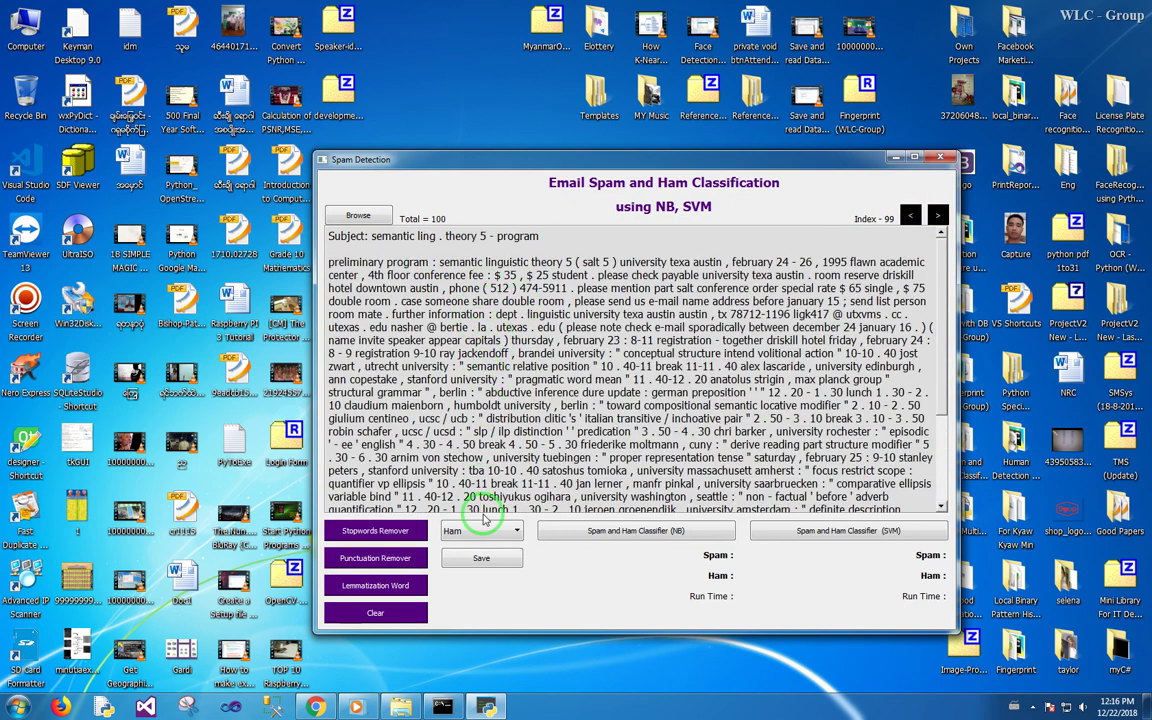
Preprocess the loaded emails by removing stopwords, removing punctuation and lemmatizing the words
{"action": "left_click", "coordinate": [372, 534]}
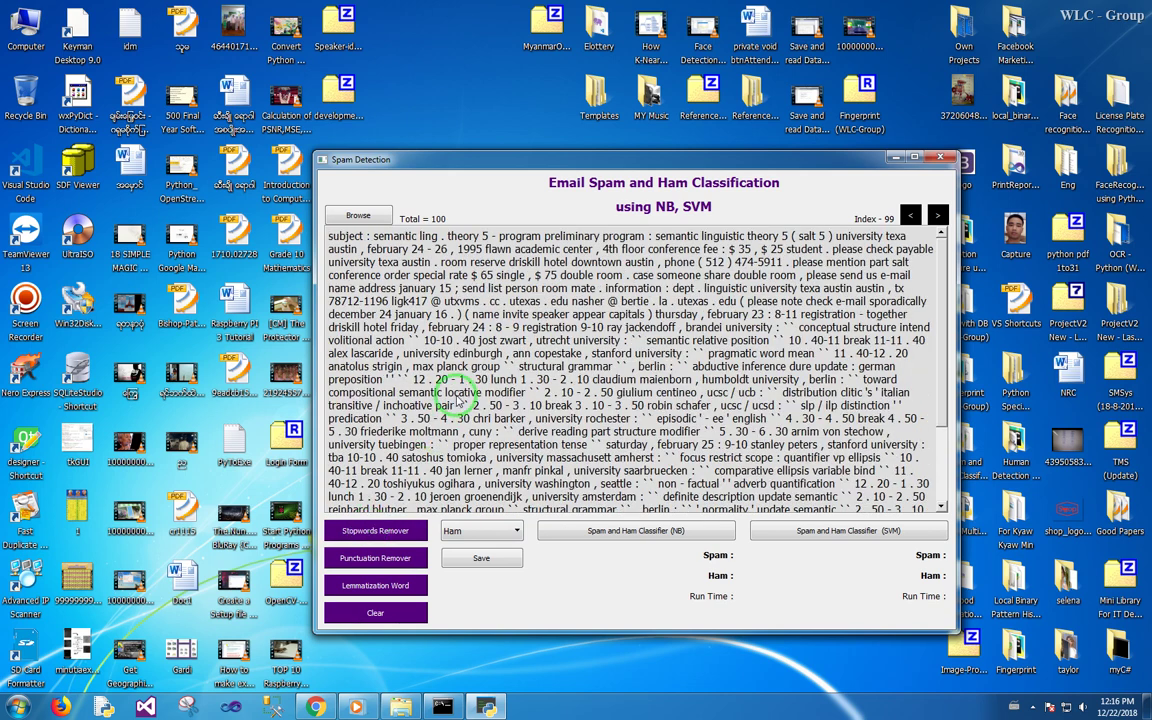
{"action": "left_click", "coordinate": [370, 564]}
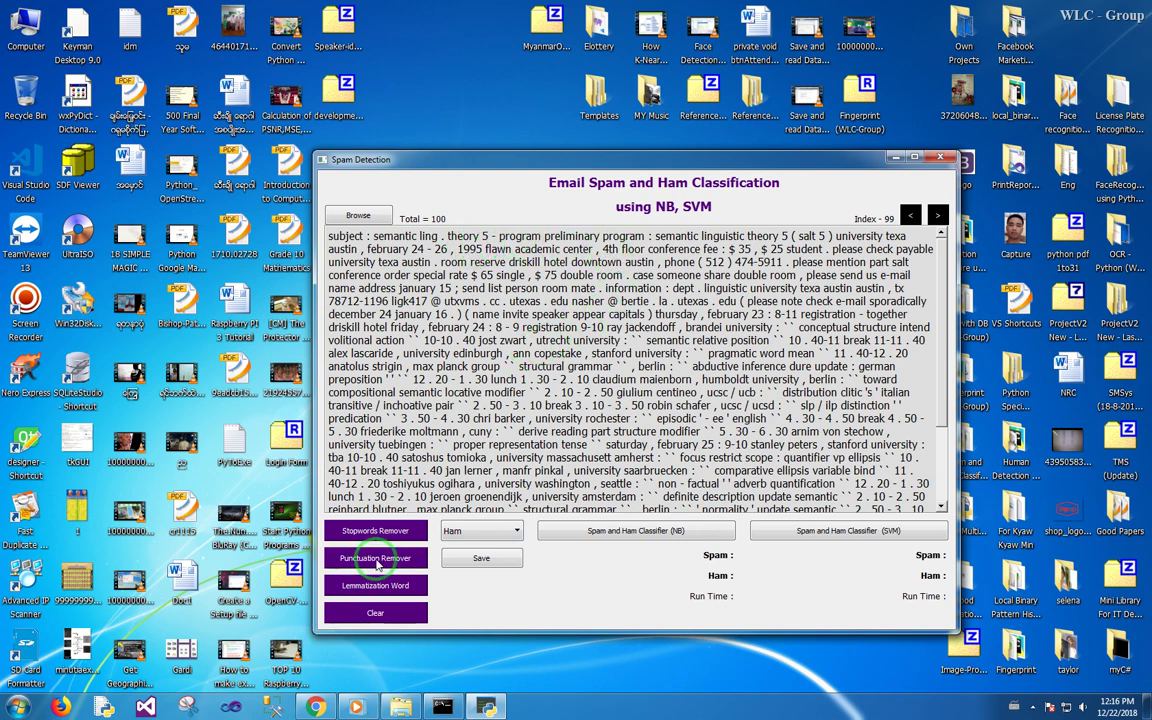
{"action": "left_click", "coordinate": [378, 564]}
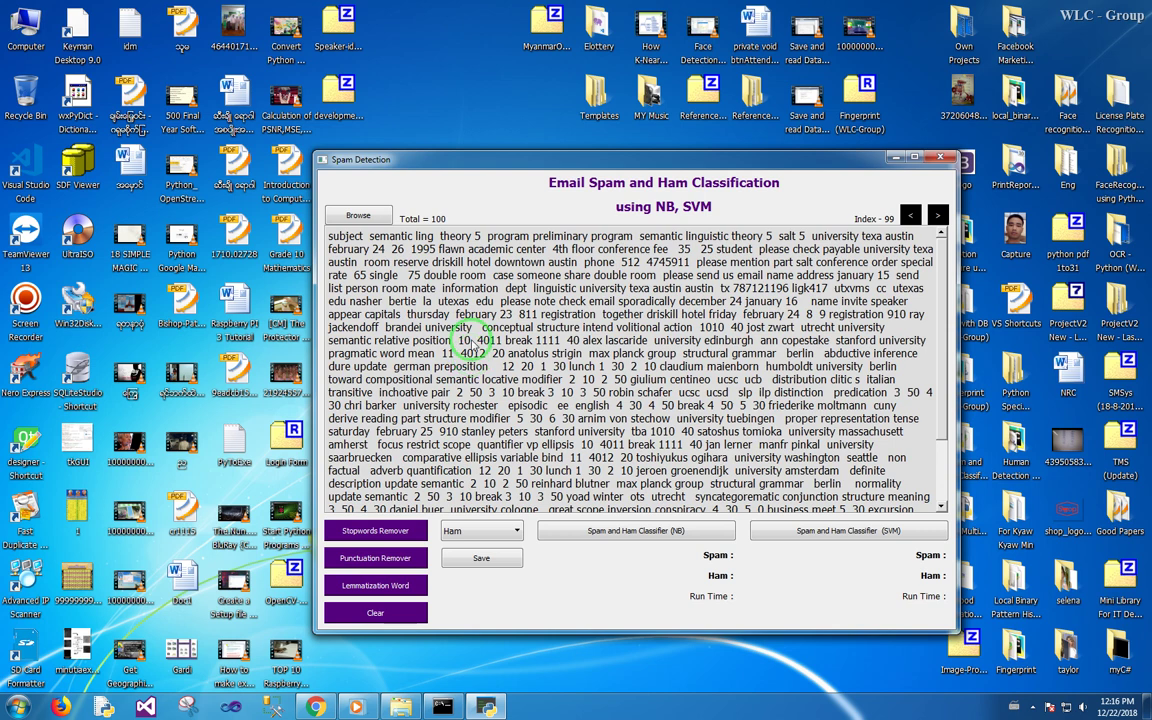
{"action": "left_click", "coordinate": [373, 597]}
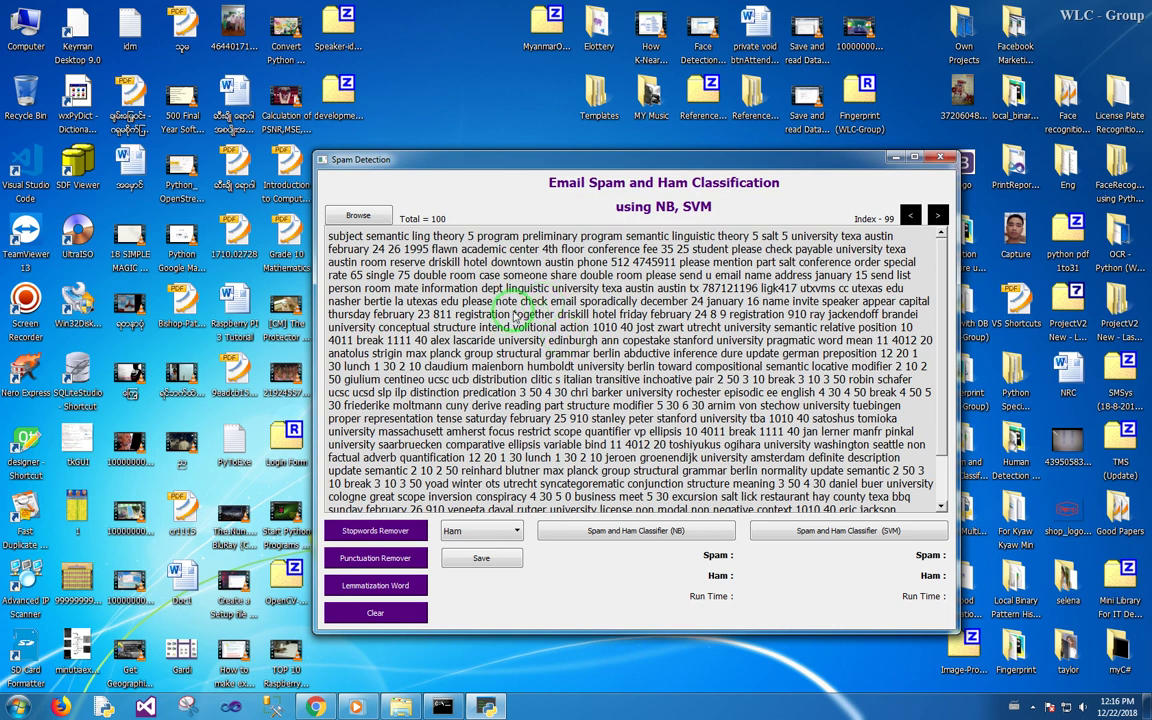
Save the preprocessed emails to the dataset with the Ham label and dismiss the confirmation
{"action": "left_click", "coordinate": [478, 531]}
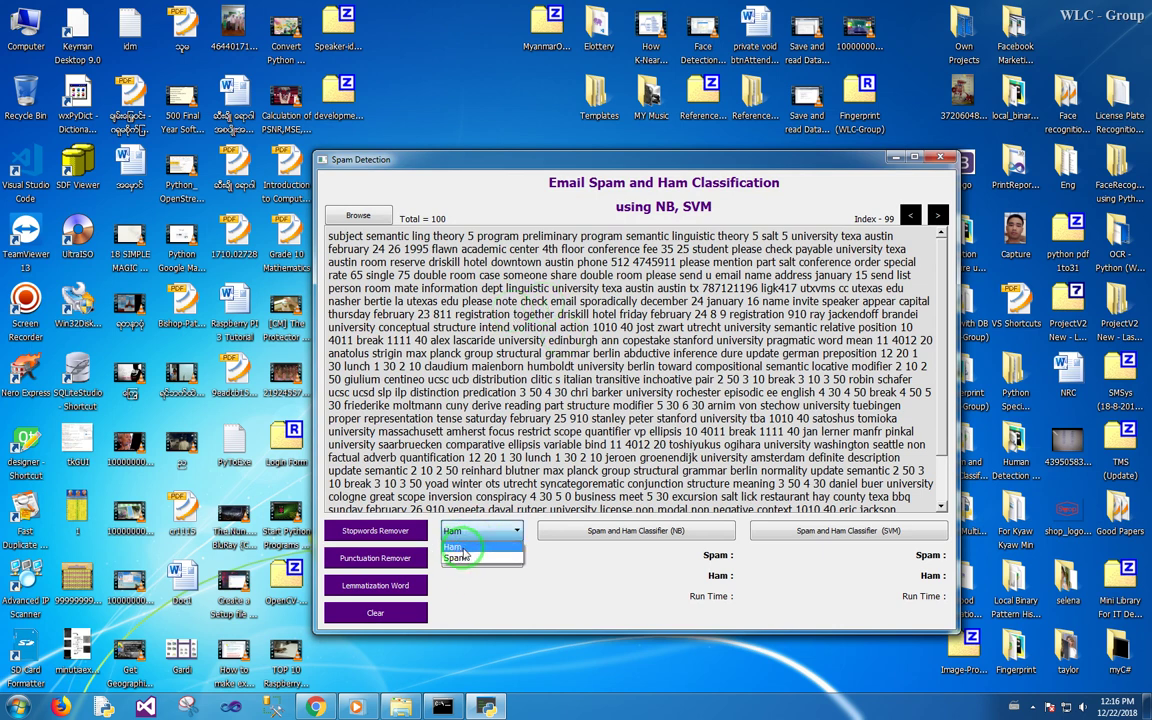
{"action": "left_click", "coordinate": [461, 547]}
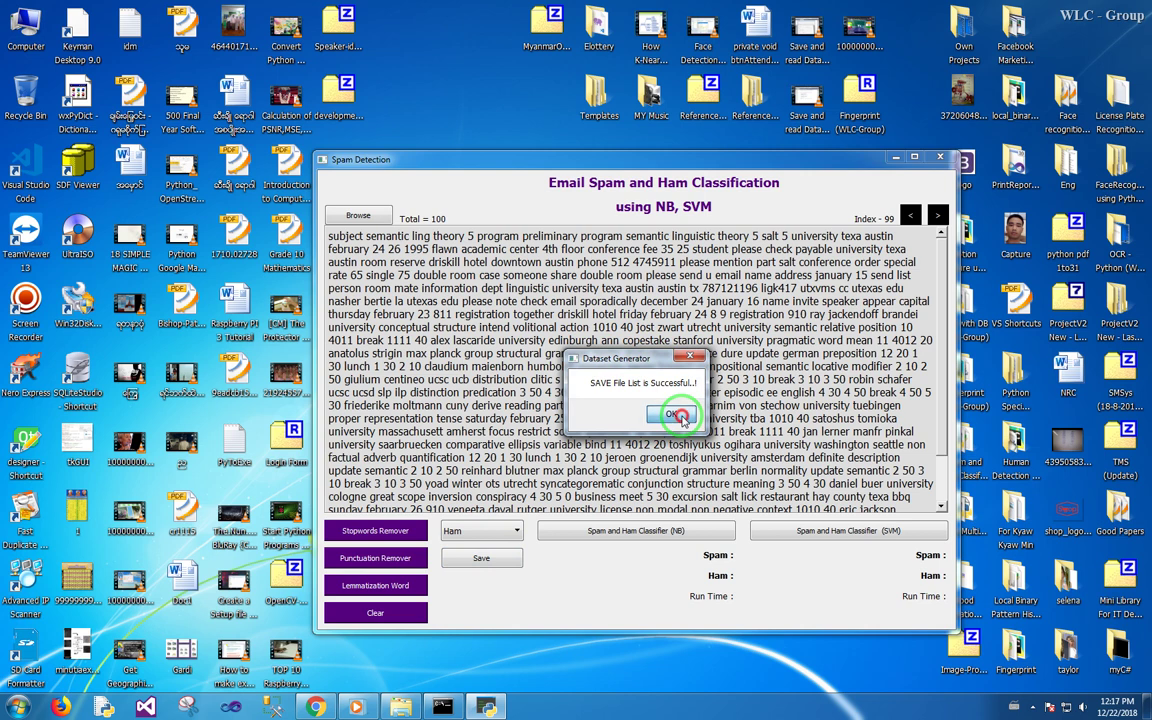
{"action": "left_click", "coordinate": [677, 415]}
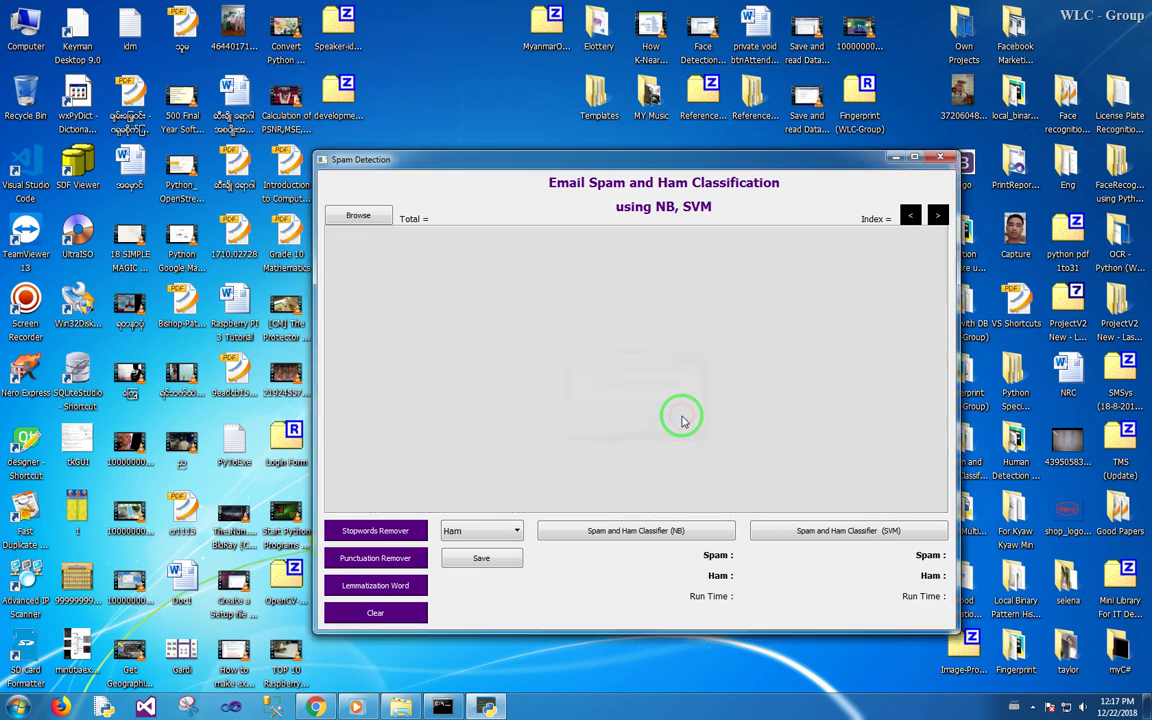
Switch to the project folder window, open Dataset and select all the saved Ham files to check their number
{"action": "left_click", "coordinate": [402, 708]}
{"action": "double_click", "coordinate": [421, 272]}
{"action": "left_click", "coordinate": [425, 281]}
{"action": "left_click_drag", "start_coordinate": [380, 278], "coordinate": [352, 675]}
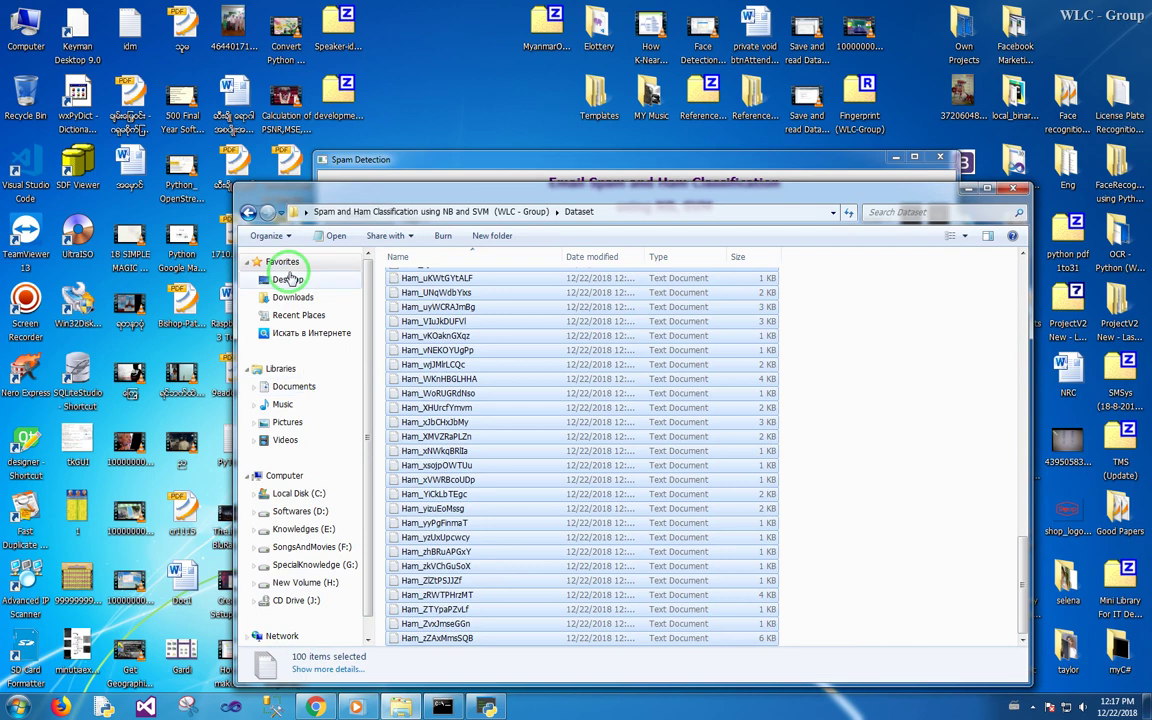
Leave the Dataset folder, return to the Spam Detection window and load all the text files from the spam-mails folder
{"action": "left_click", "coordinate": [249, 212]}
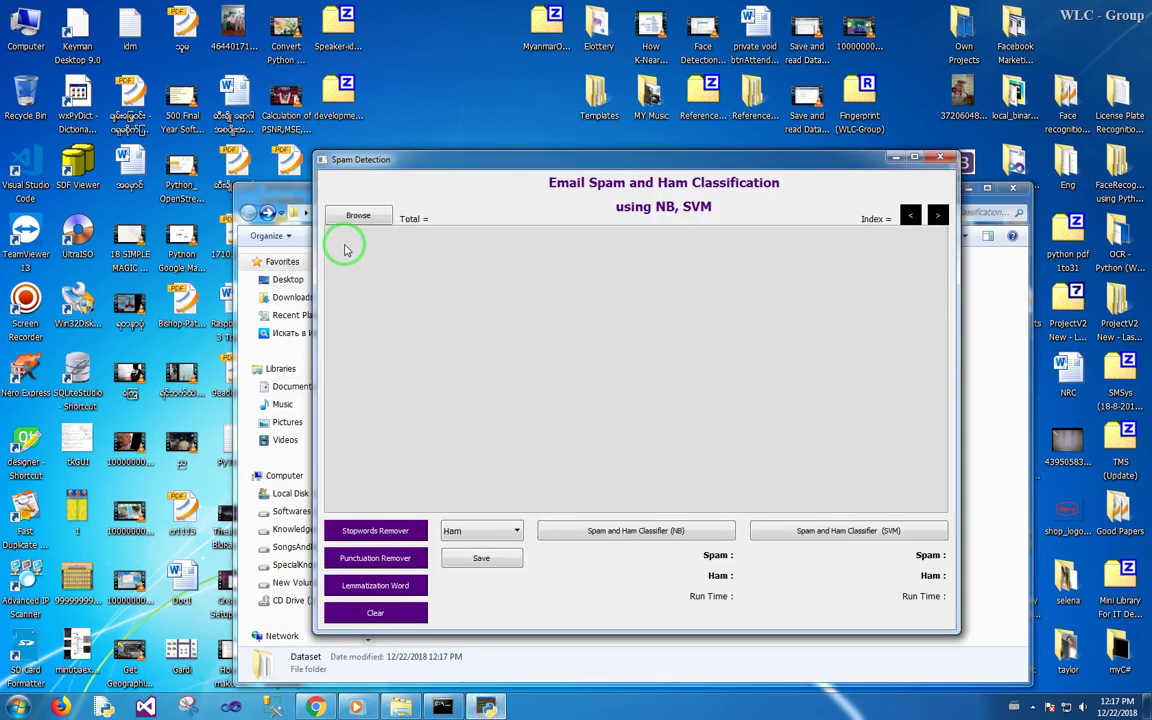
{"action": "left_click", "coordinate": [357, 216]}
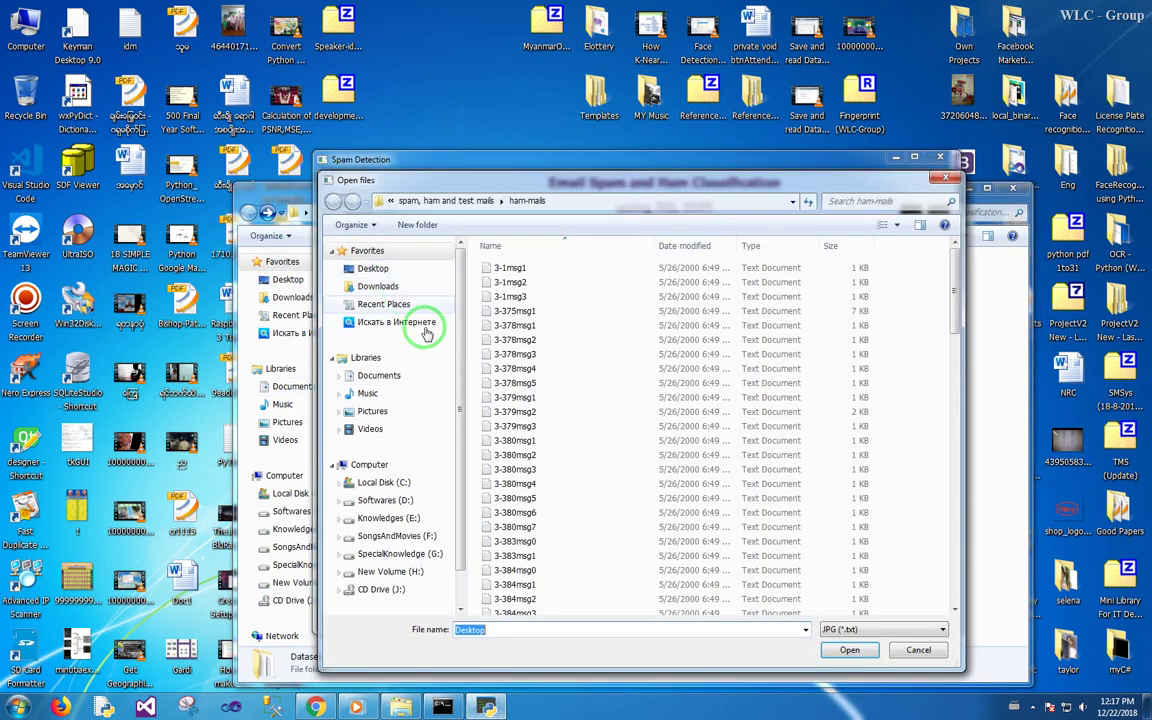
{"action": "left_click", "coordinate": [471, 200]}
{"action": "left_click", "coordinate": [510, 283]}
{"action": "double_click", "coordinate": [510, 283]}
{"action": "left_click_drag", "start_coordinate": [475, 268], "coordinate": [929, 671]}
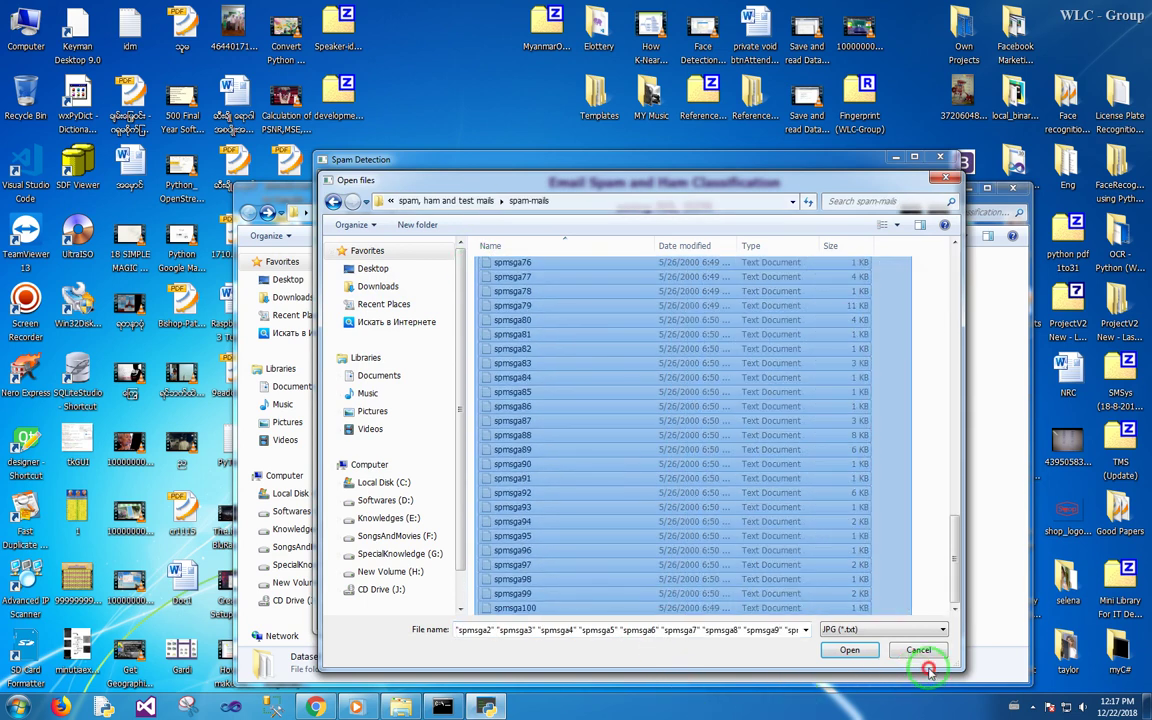
{"action": "left_click", "coordinate": [832, 650]}
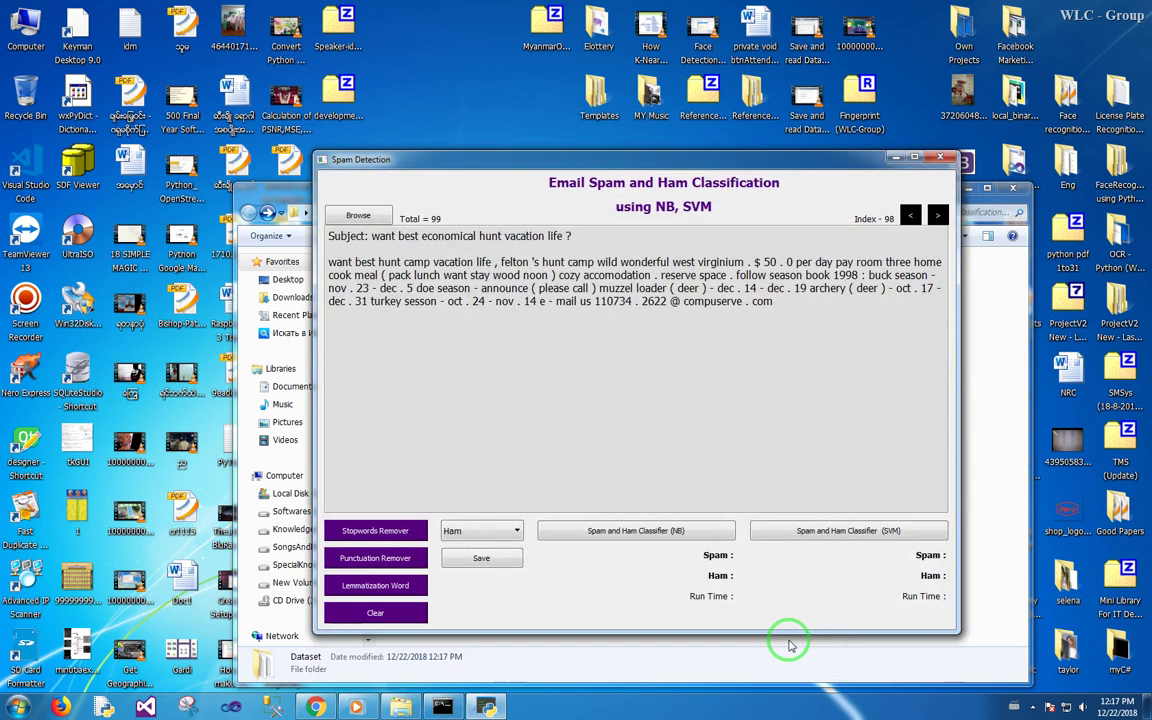
Preprocess the loaded spam emails by removing stopwords, removing punctuation and lemmatizing the words
{"action": "left_click", "coordinate": [379, 535]}
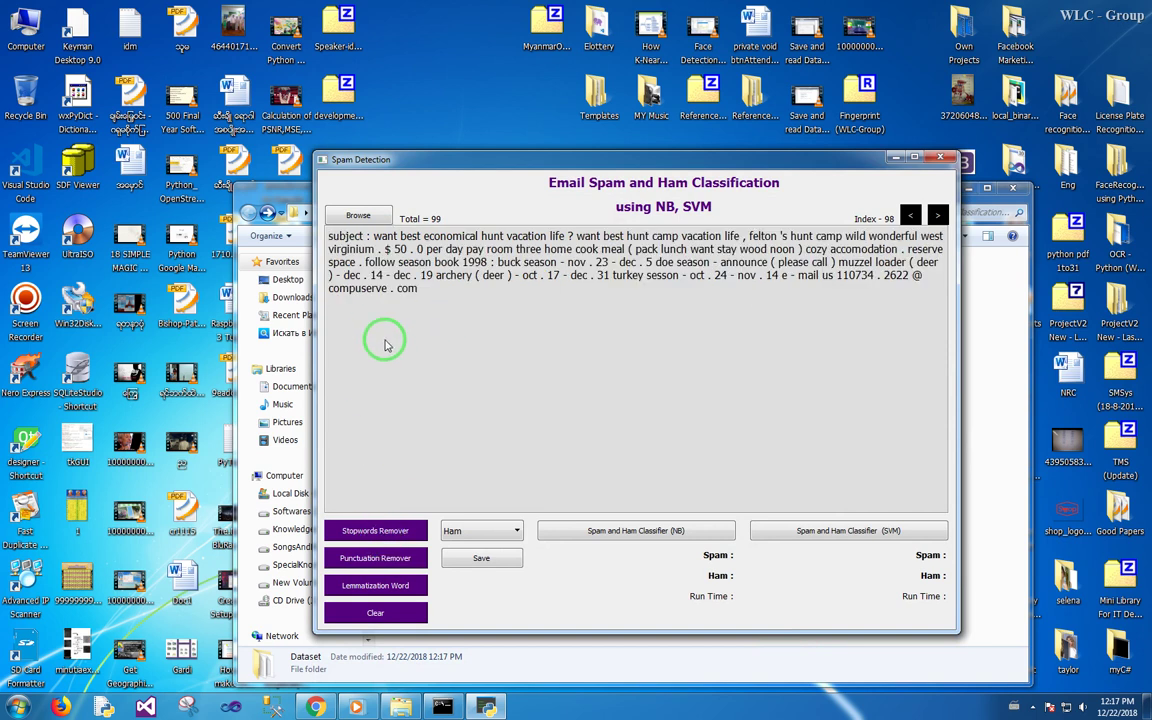
{"action": "left_click", "coordinate": [386, 559]}
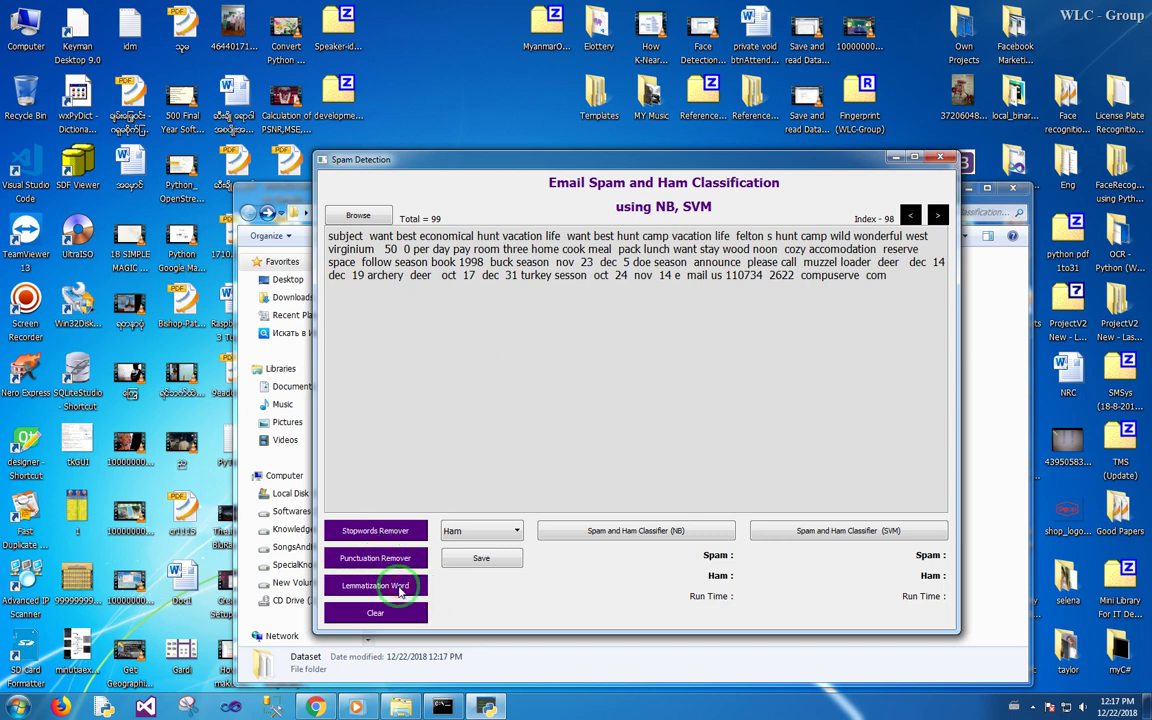
{"action": "left_click", "coordinate": [400, 591]}
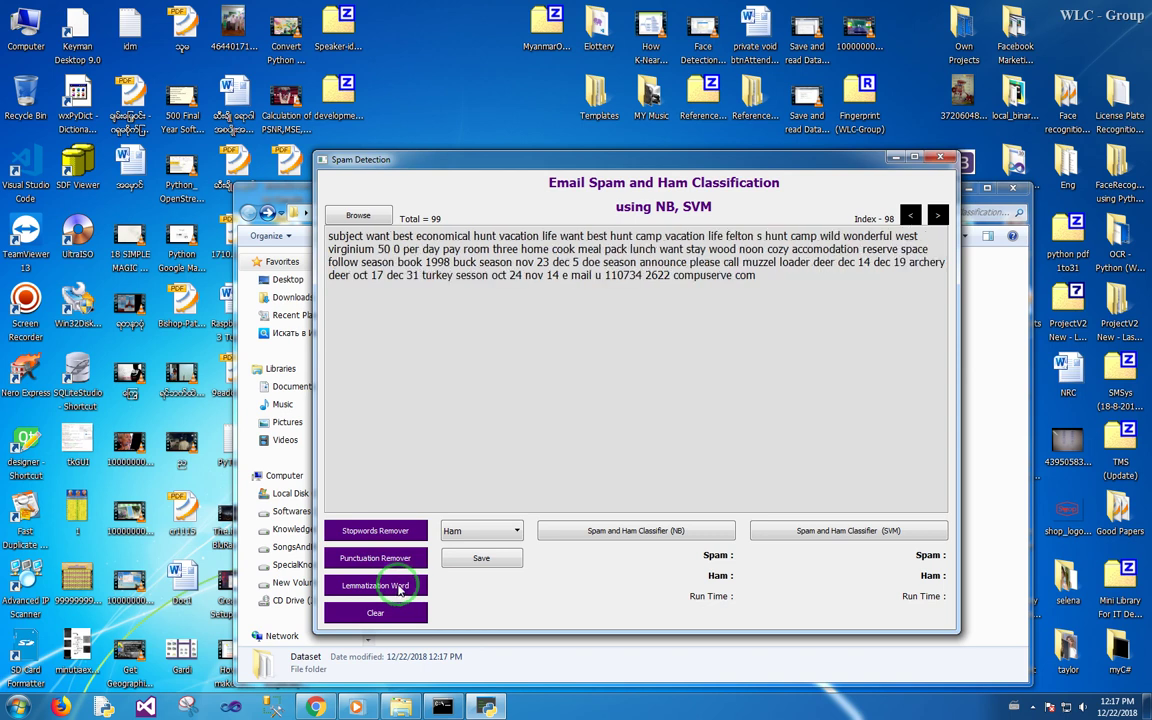
Save the preprocessed emails to the dataset with the Spam label and dismiss the confirmation
{"action": "left_click", "coordinate": [483, 533]}
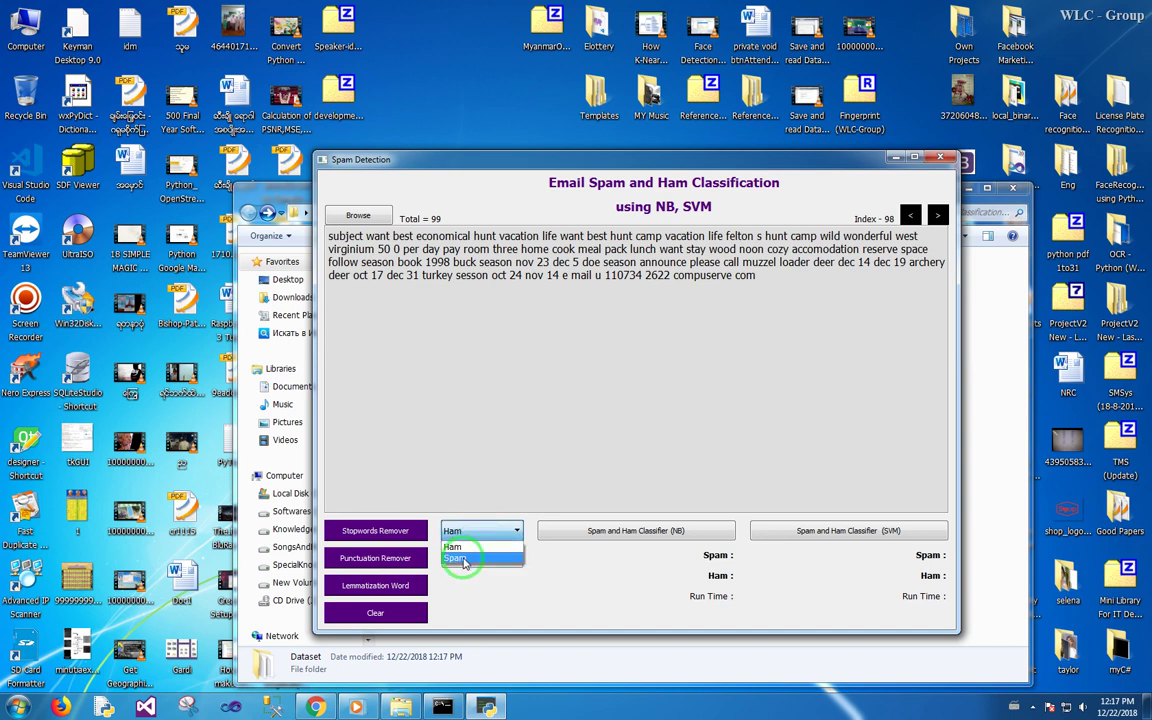
{"action": "left_click", "coordinate": [460, 559]}
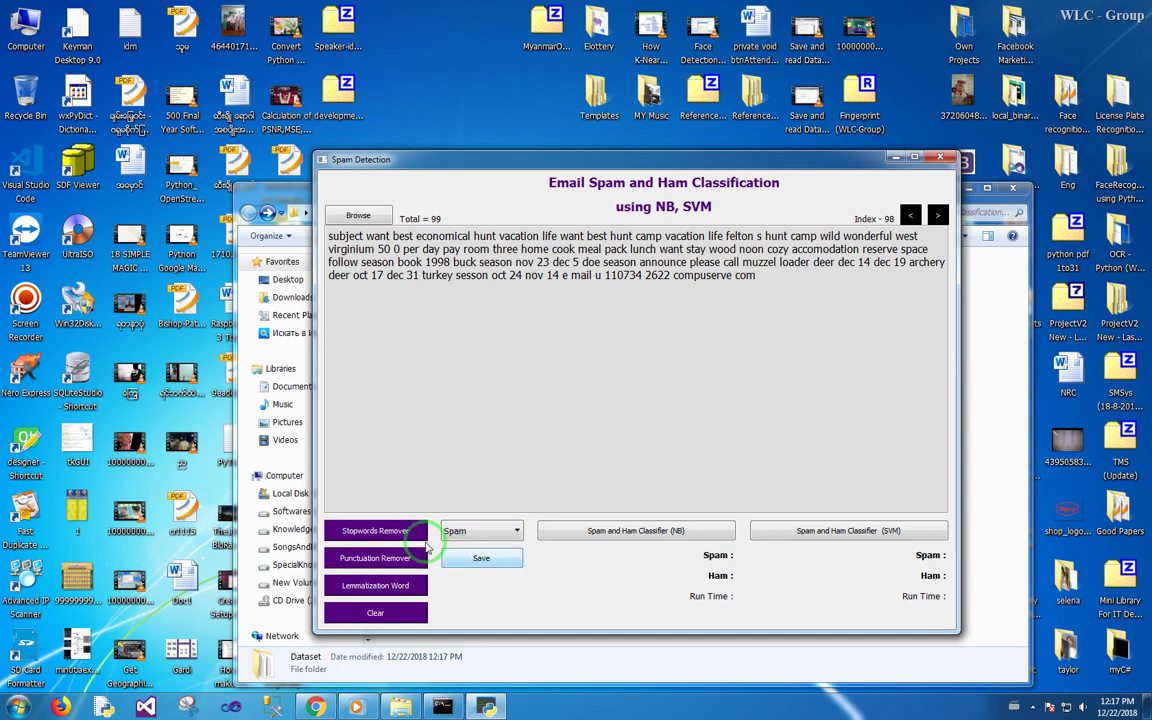
{"action": "left_click", "coordinate": [483, 562]}
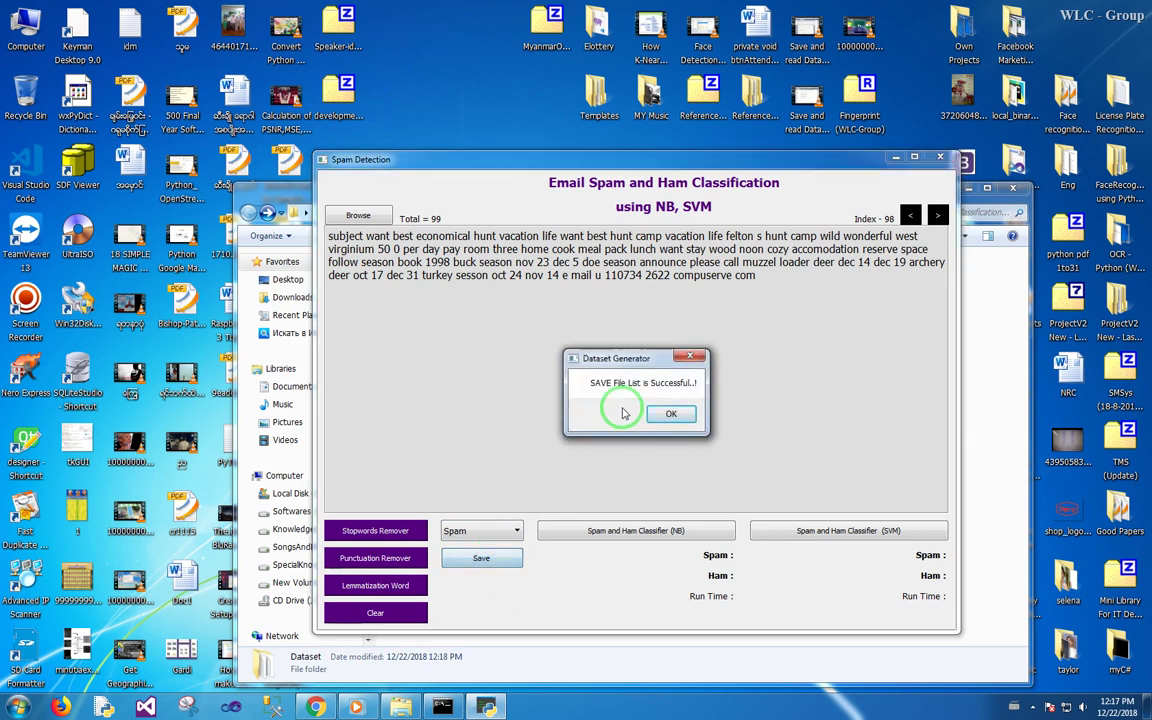
{"action": "left_click", "coordinate": [669, 416]}
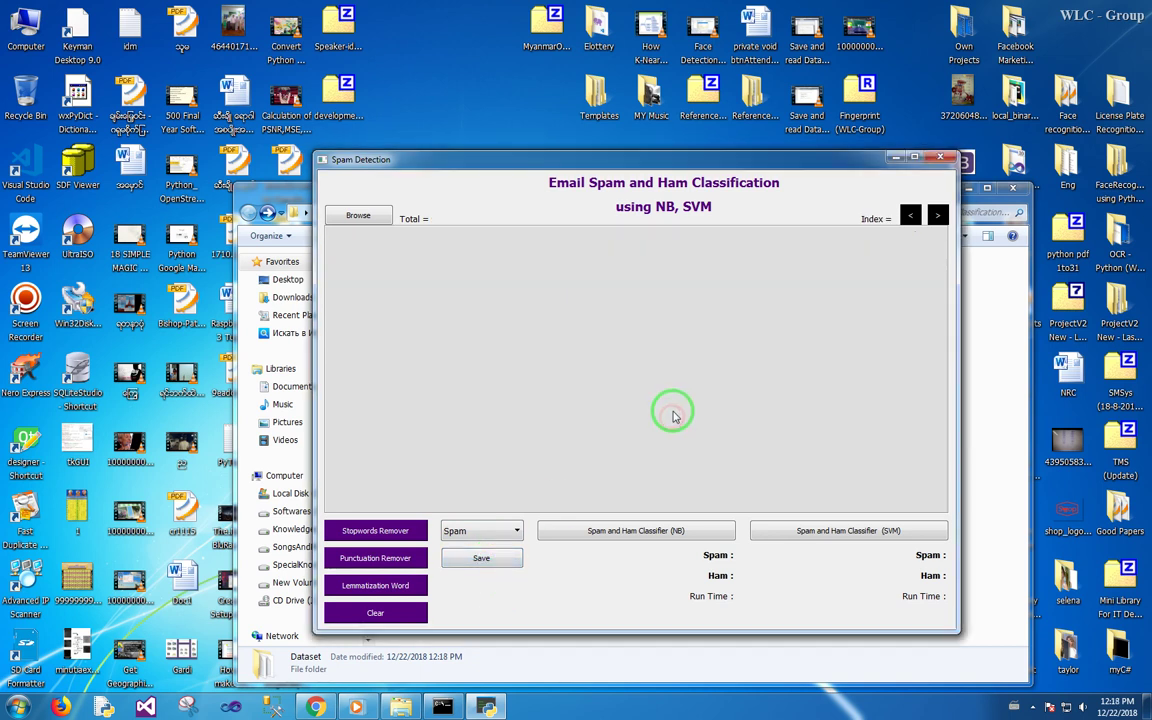
Switch to the project folder window, open Dataset, select all the Spm files to check their number and return to the project folder
{"action": "left_click", "coordinate": [418, 685]}
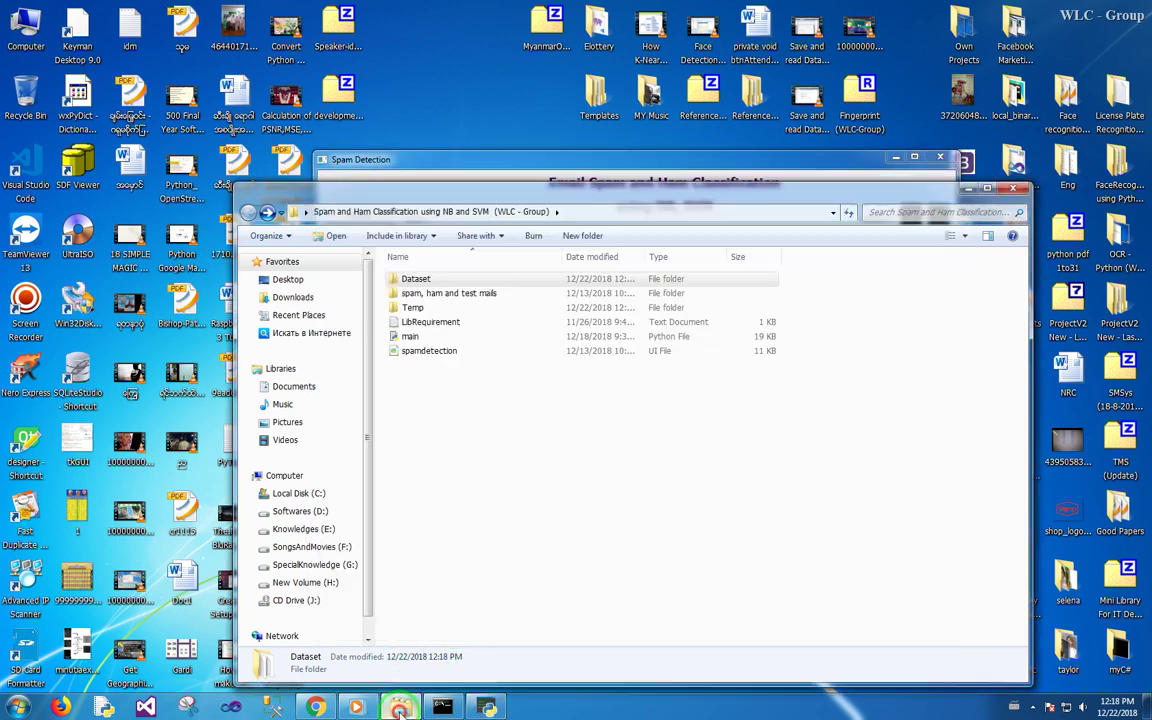
{"action": "left_click", "coordinate": [425, 280]}
{"action": "double_click", "coordinate": [425, 280]}
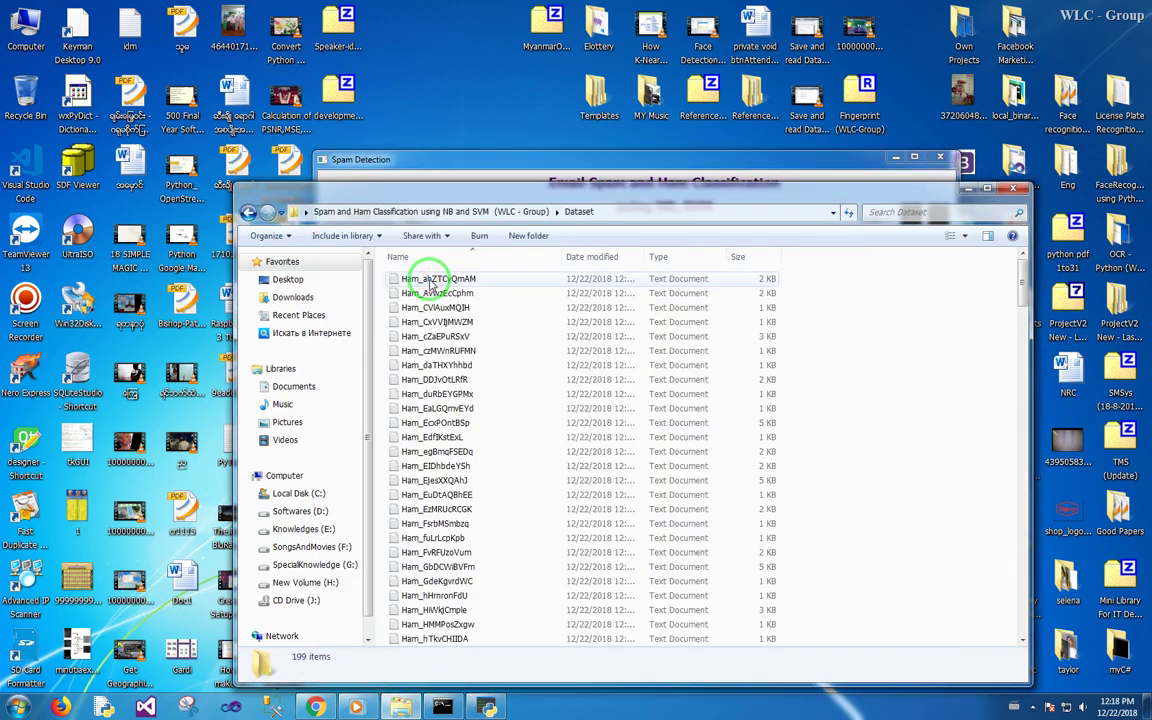
{"action": "left_click_drag", "start_coordinate": [1023, 278], "coordinate": [545, 329]}
{"action": "left_click", "coordinate": [382, 335]}
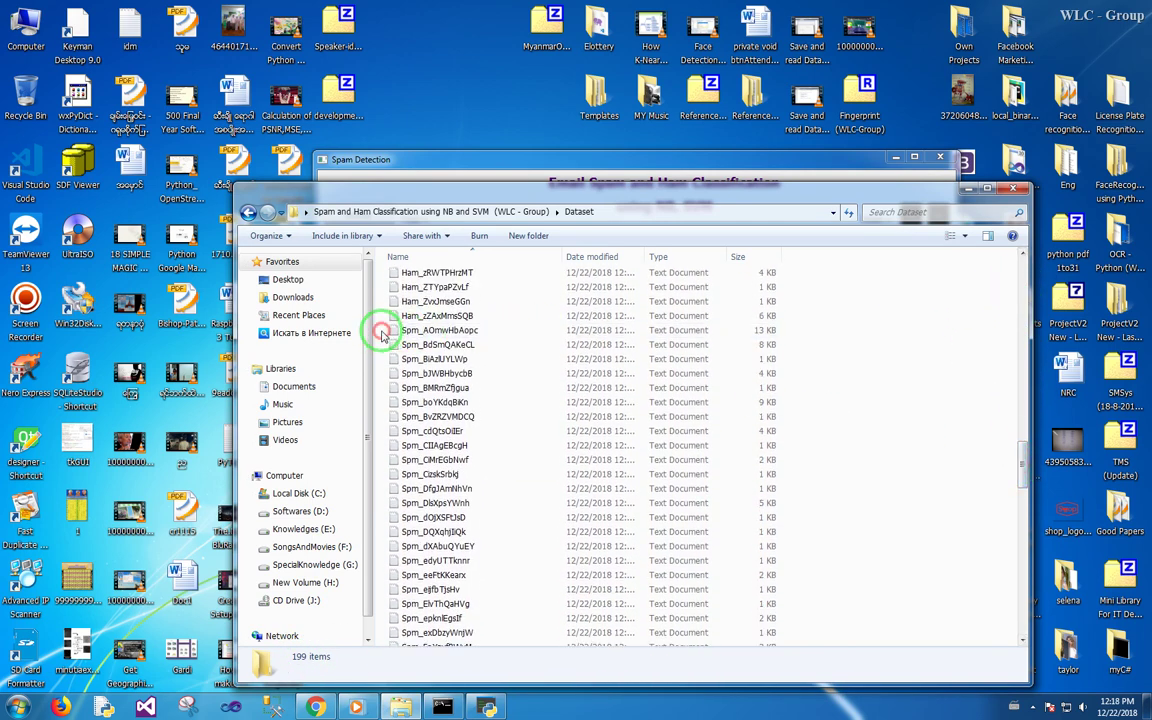
{"action": "left_click_drag", "start_coordinate": [378, 335], "coordinate": [628, 703]}
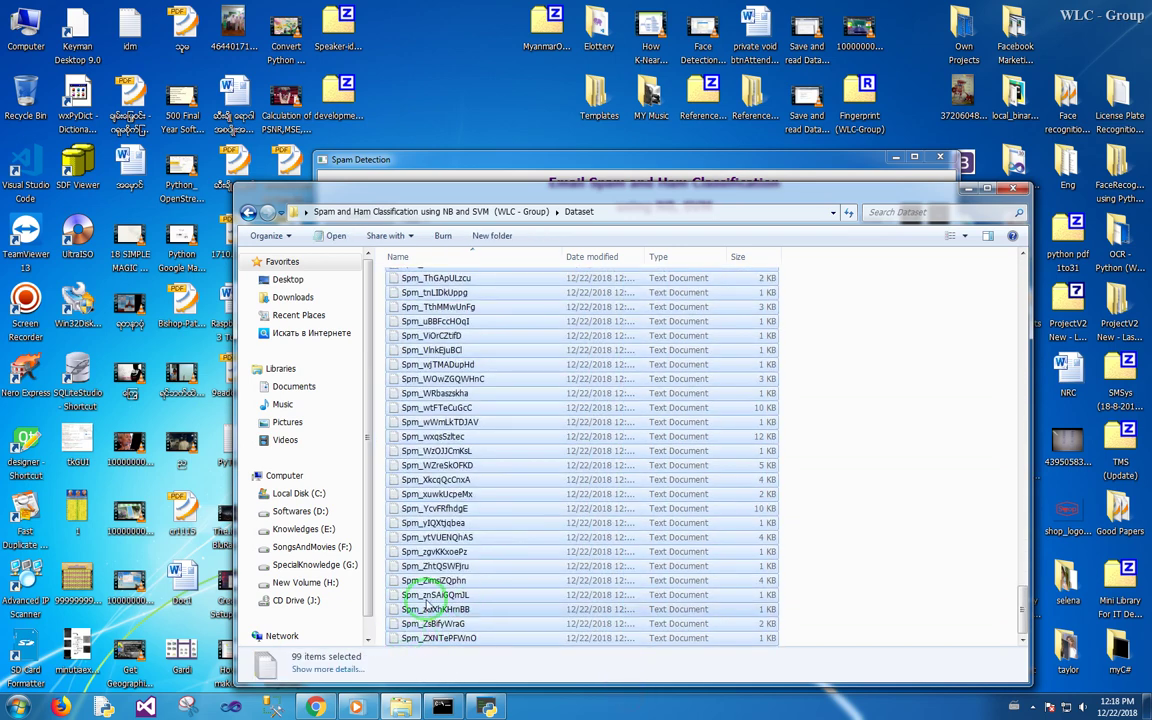
{"action": "left_click", "coordinate": [249, 213]}
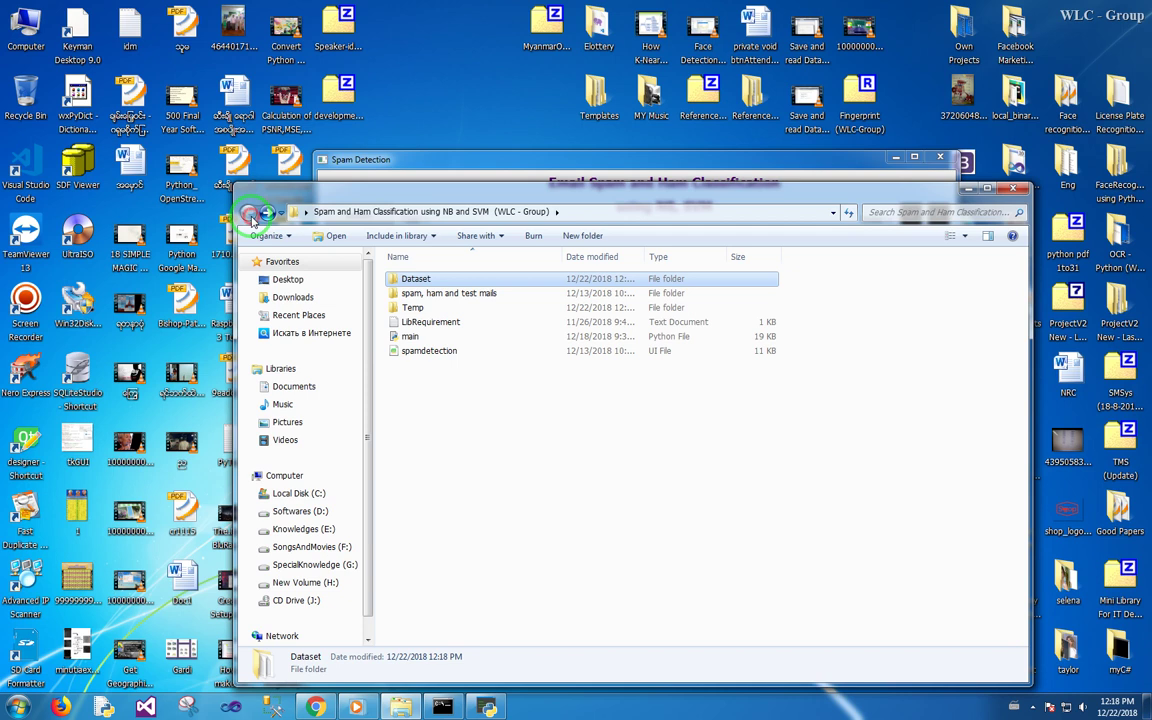
Return to the Spam Detection window and load all the ham and spam files from the test-mails folder
{"action": "left_click", "coordinate": [525, 157]}
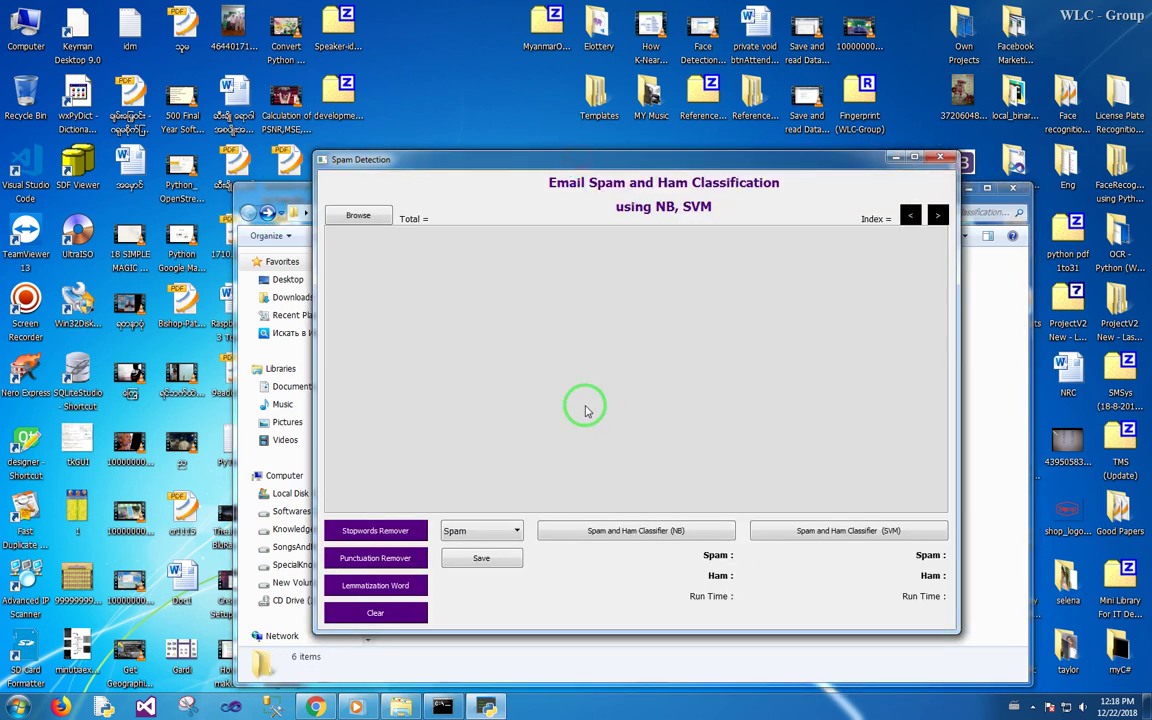
{"action": "left_click", "coordinate": [358, 216]}
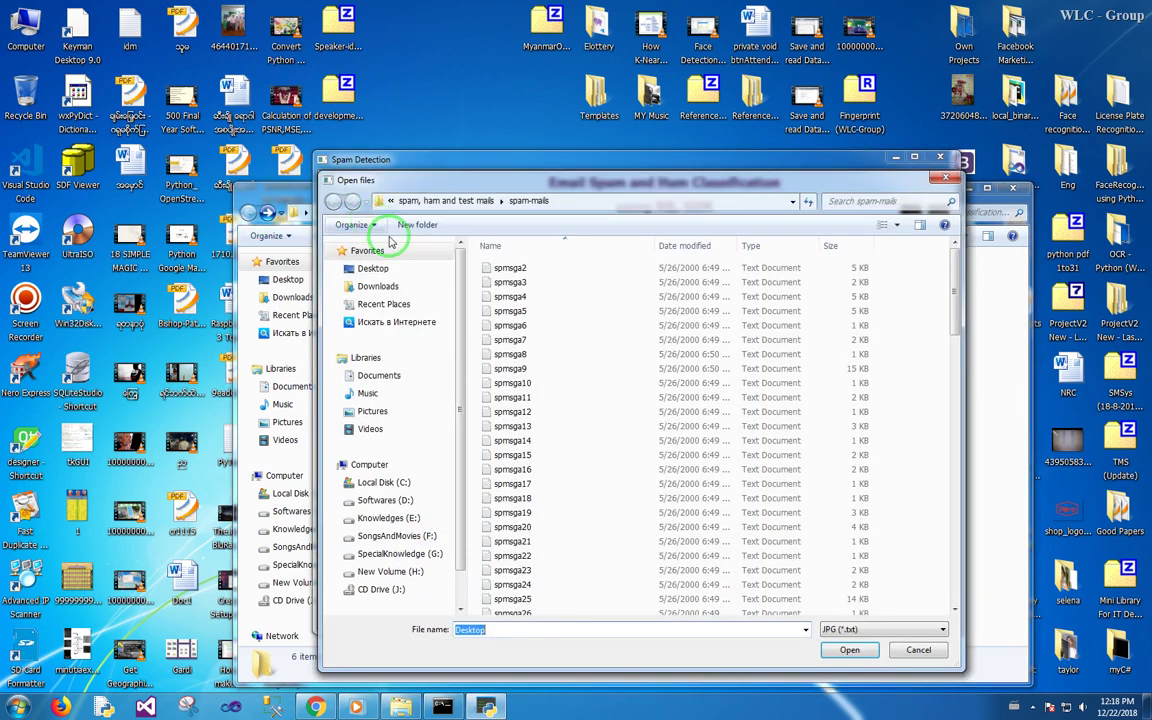
{"action": "left_click", "coordinate": [465, 200]}
{"action": "left_click", "coordinate": [503, 298]}
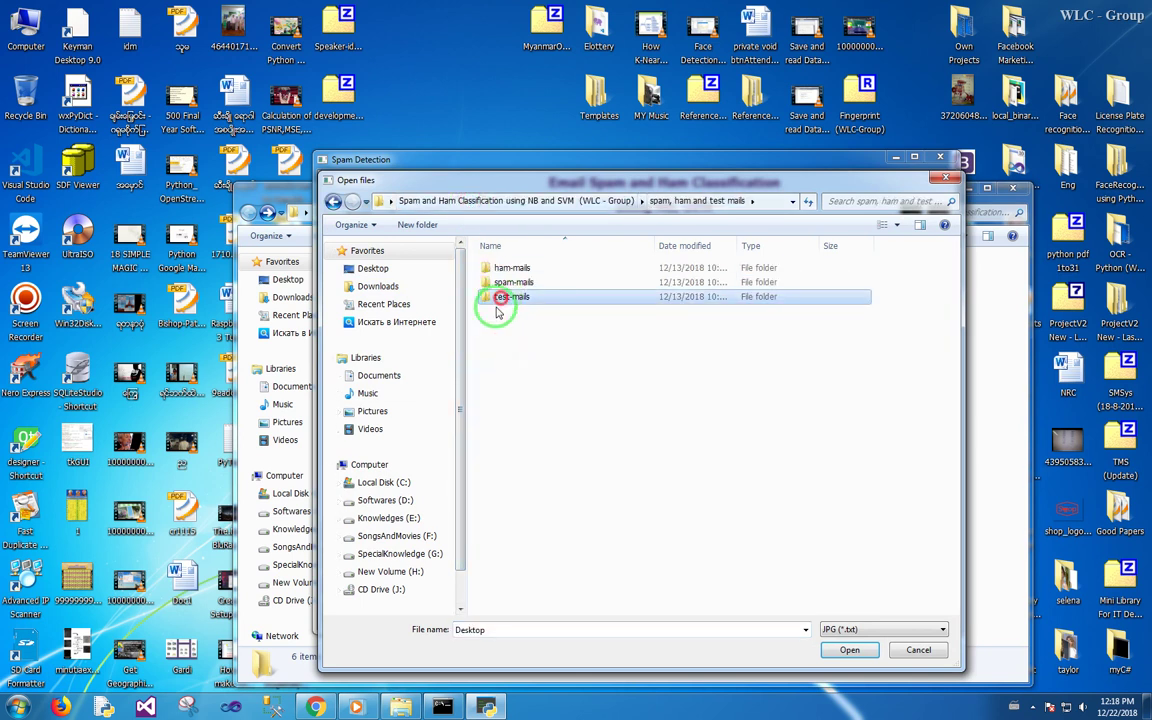
{"action": "double_click", "coordinate": [489, 300]}
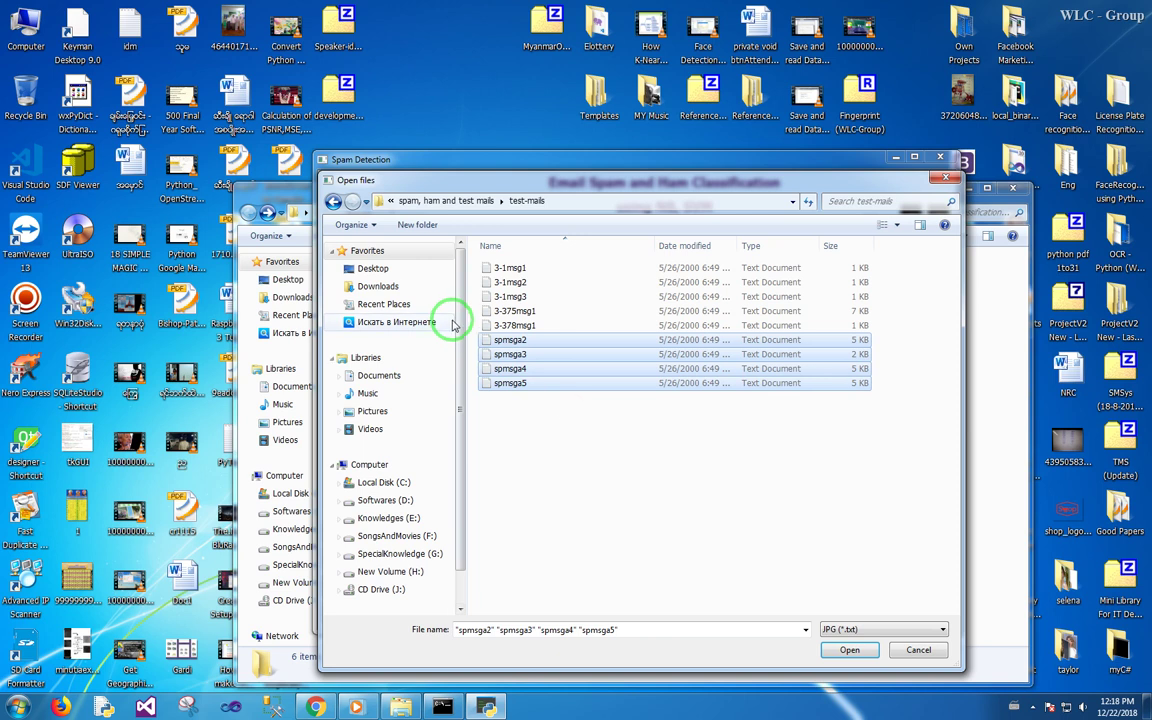
{"action": "left_click_drag", "start_coordinate": [573, 267], "coordinate": [545, 310]}
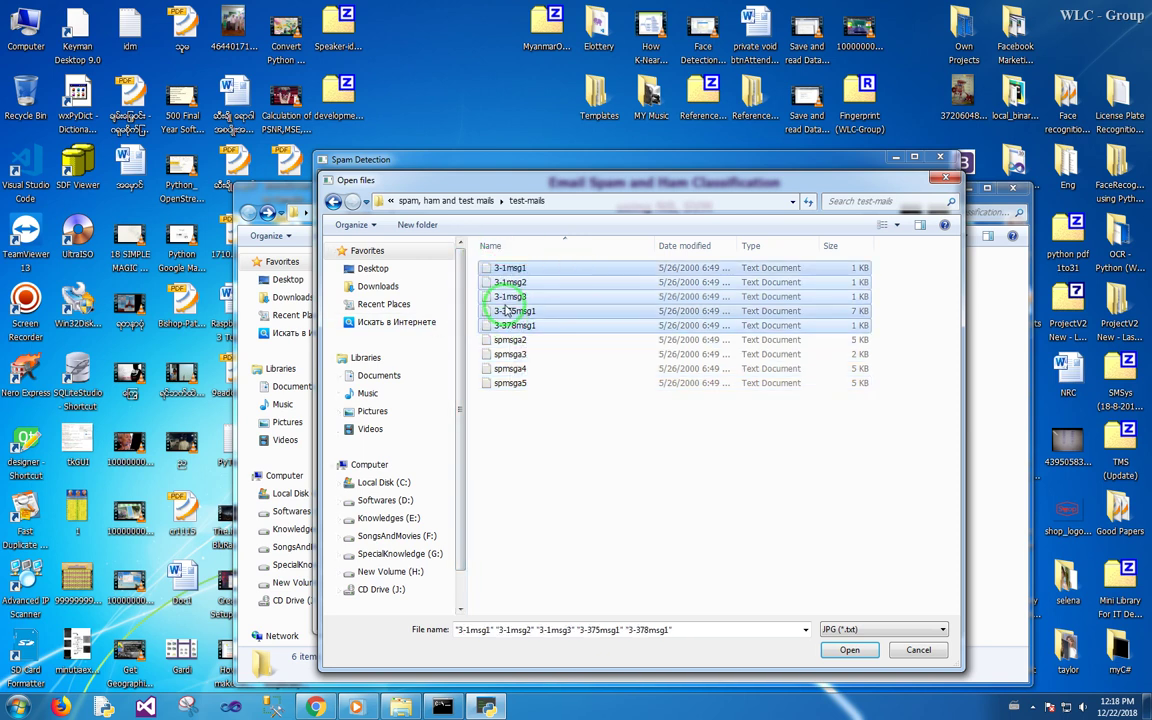
{"action": "left_click_drag", "start_coordinate": [483, 255], "coordinate": [785, 428]}
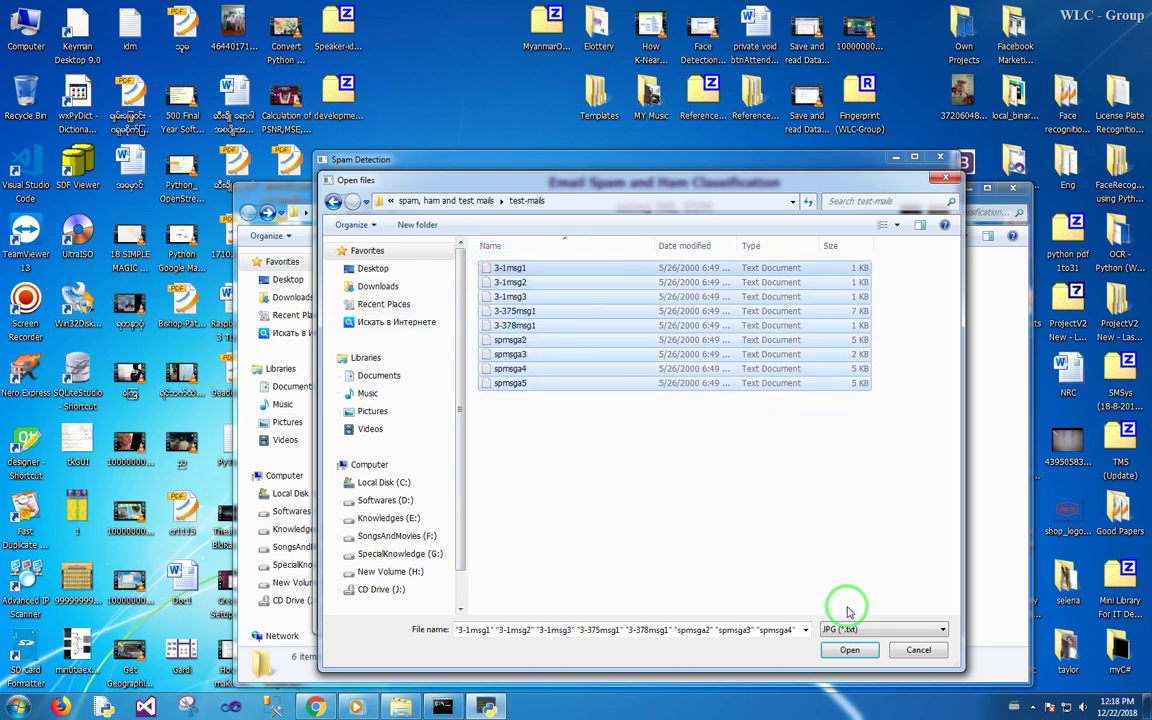
{"action": "left_click", "coordinate": [849, 651]}
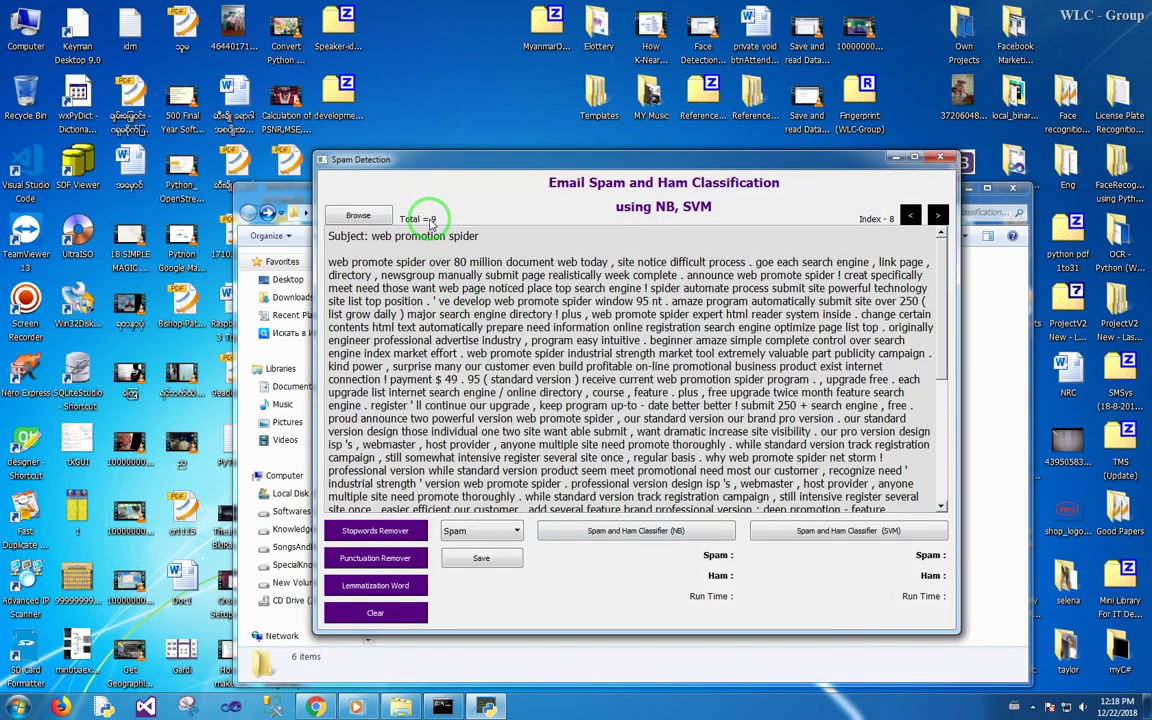
Remove stopwords and punctuation from the loaded test emails and lemmatize their words
{"action": "left_click", "coordinate": [392, 537]}
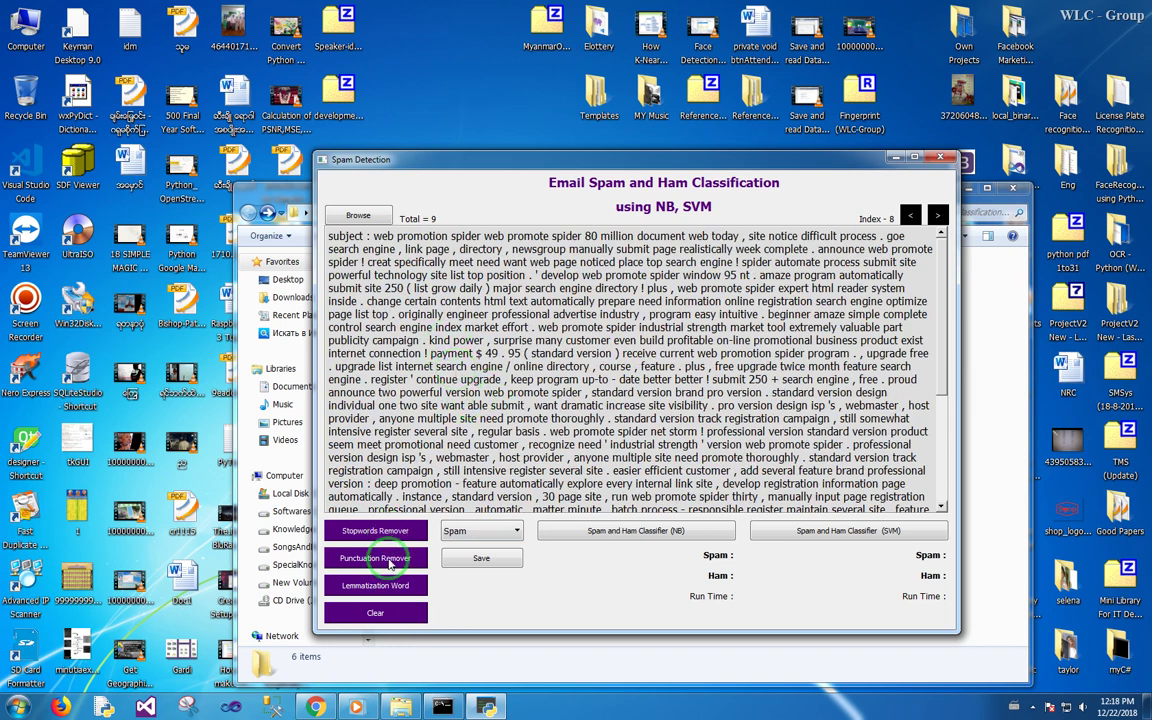
{"action": "left_click", "coordinate": [390, 562]}
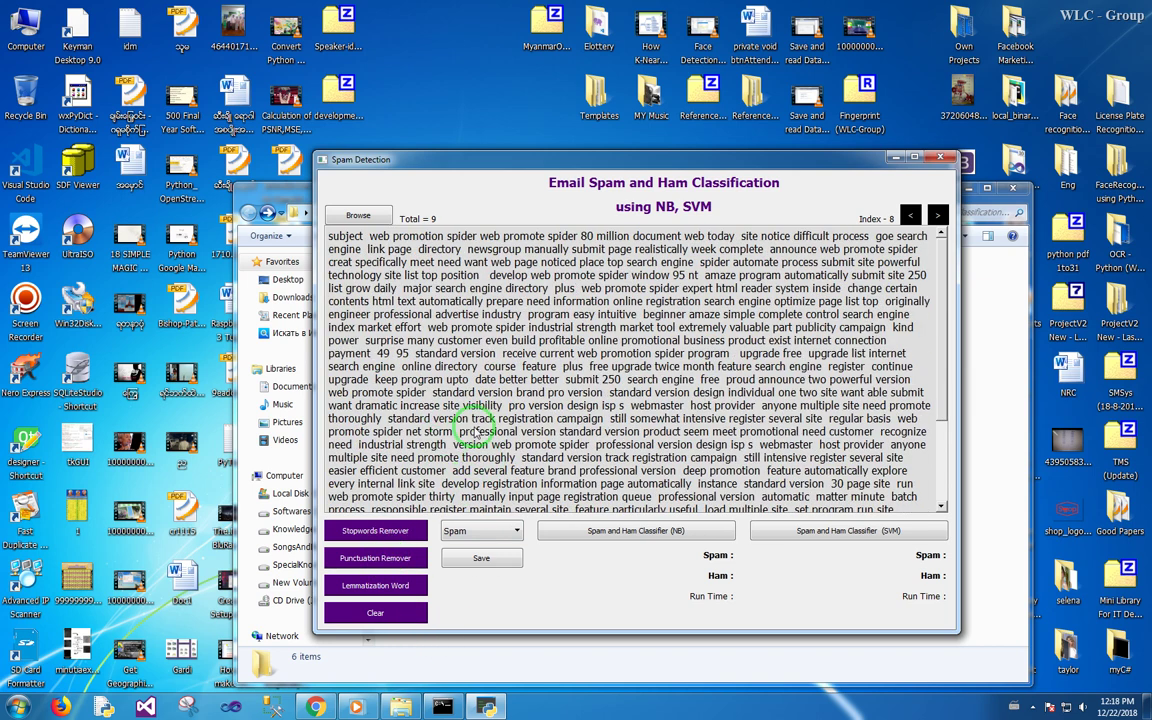
{"action": "left_click", "coordinate": [393, 588]}
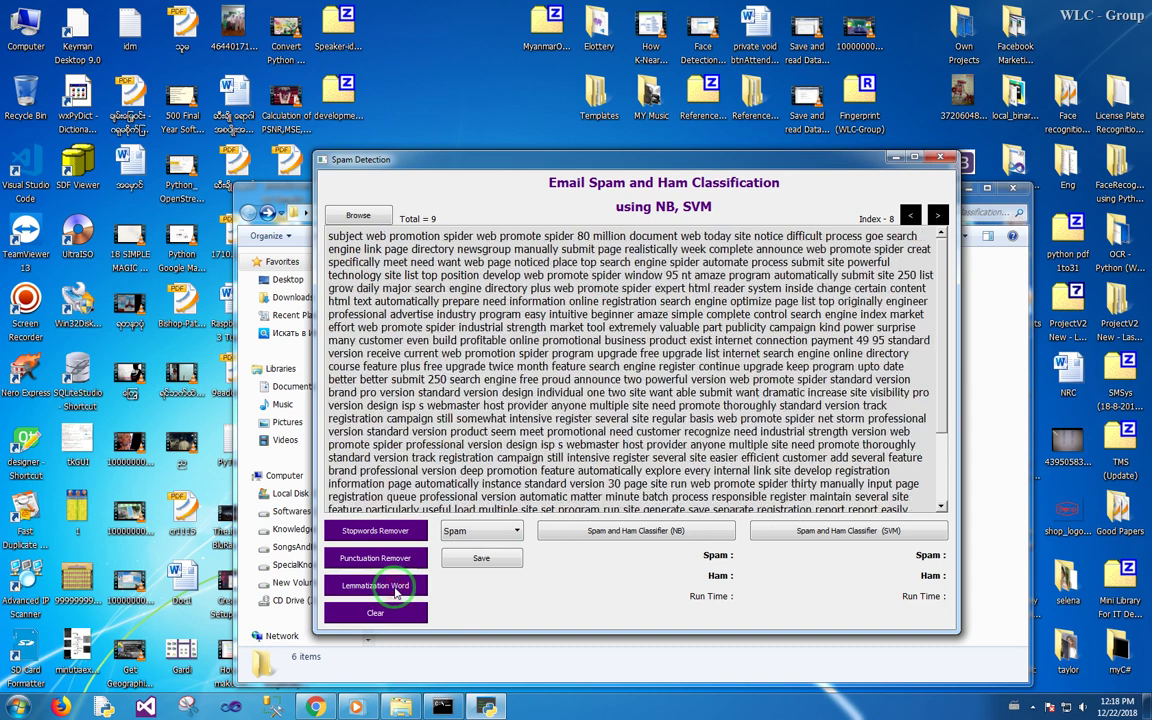
Classify the full set of test emails with the NB and SVM classifiers, and clear the form
{"action": "left_click", "coordinate": [634, 535]}
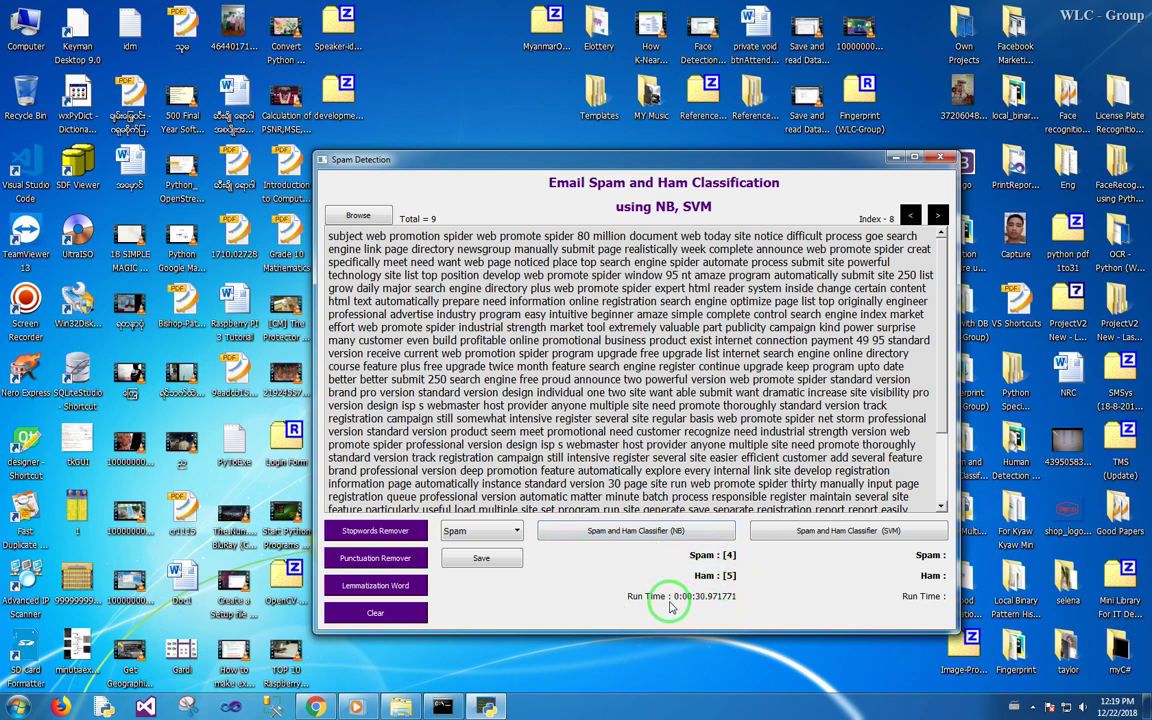
{"action": "left_click", "coordinate": [847, 533]}
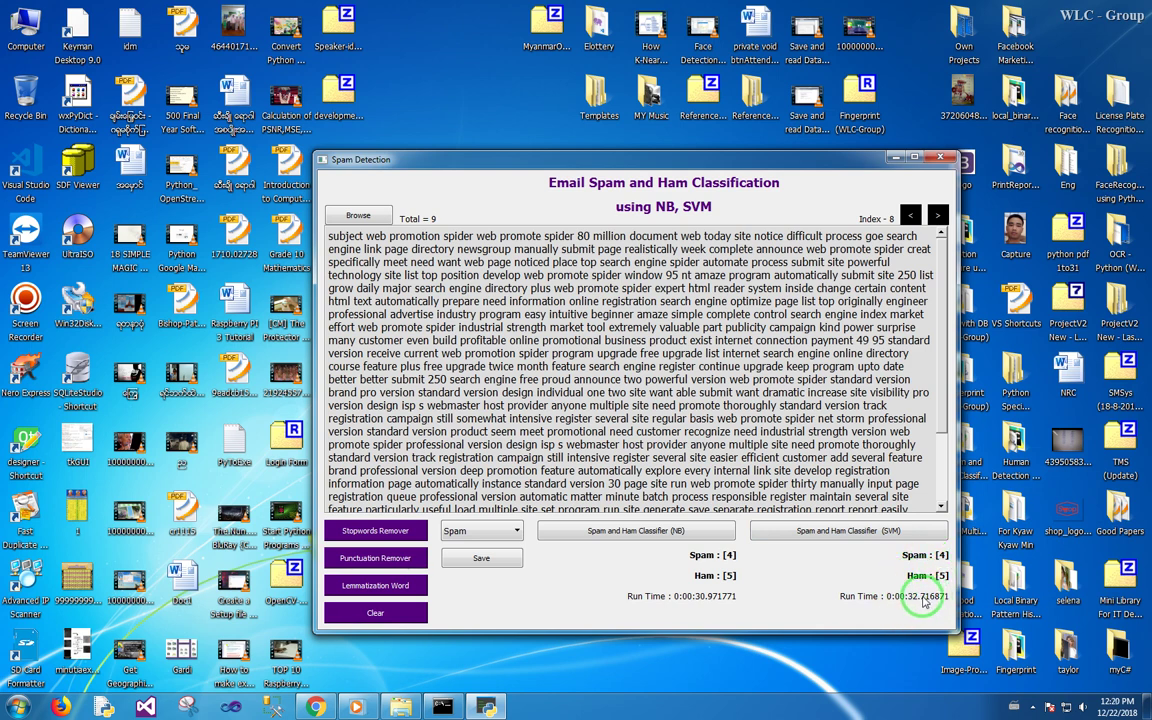
{"action": "left_click", "coordinate": [375, 612]}
Load only the five ham test emails, 3-1msg1 through 3-378msg1, from the test-mails folder
{"action": "left_click", "coordinate": [358, 216]}
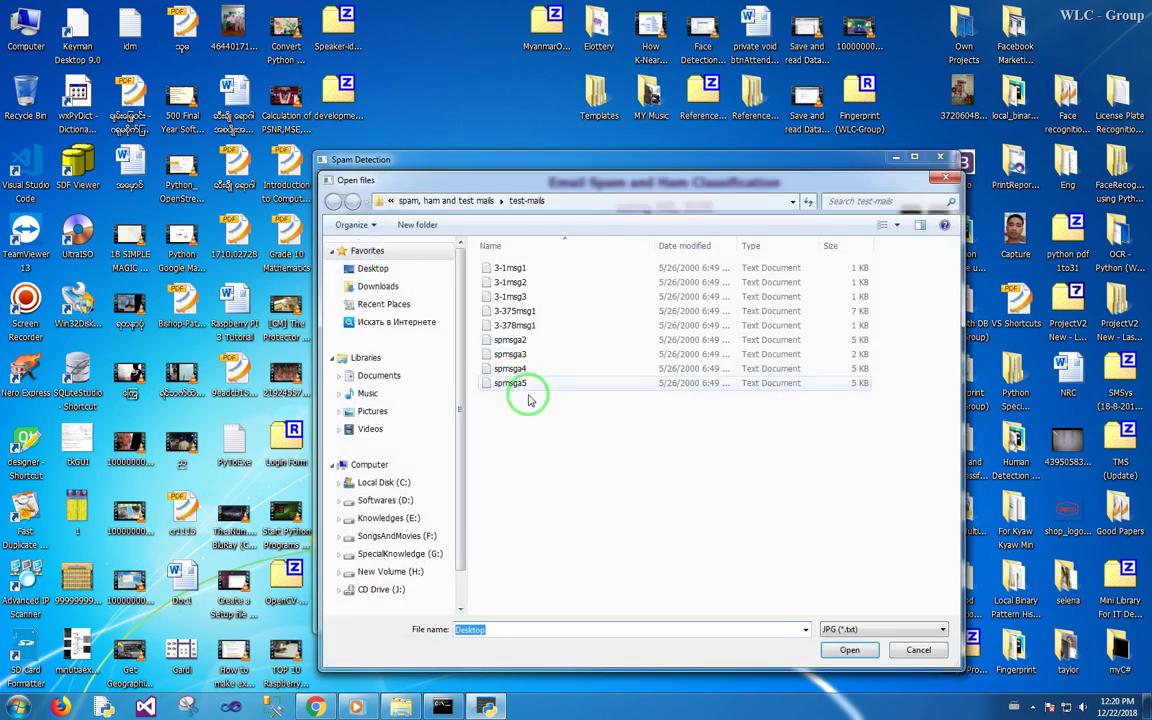
{"action": "left_click_drag", "start_coordinate": [484, 268], "coordinate": [512, 325]}
{"action": "left_click", "coordinate": [848, 650]}
Preprocess the five ham test emails with stopword removal, punctuation removal and lemmatization
{"action": "left_click", "coordinate": [402, 533]}
{"action": "left_click", "coordinate": [380, 558]}
{"action": "left_click", "coordinate": [398, 586]}
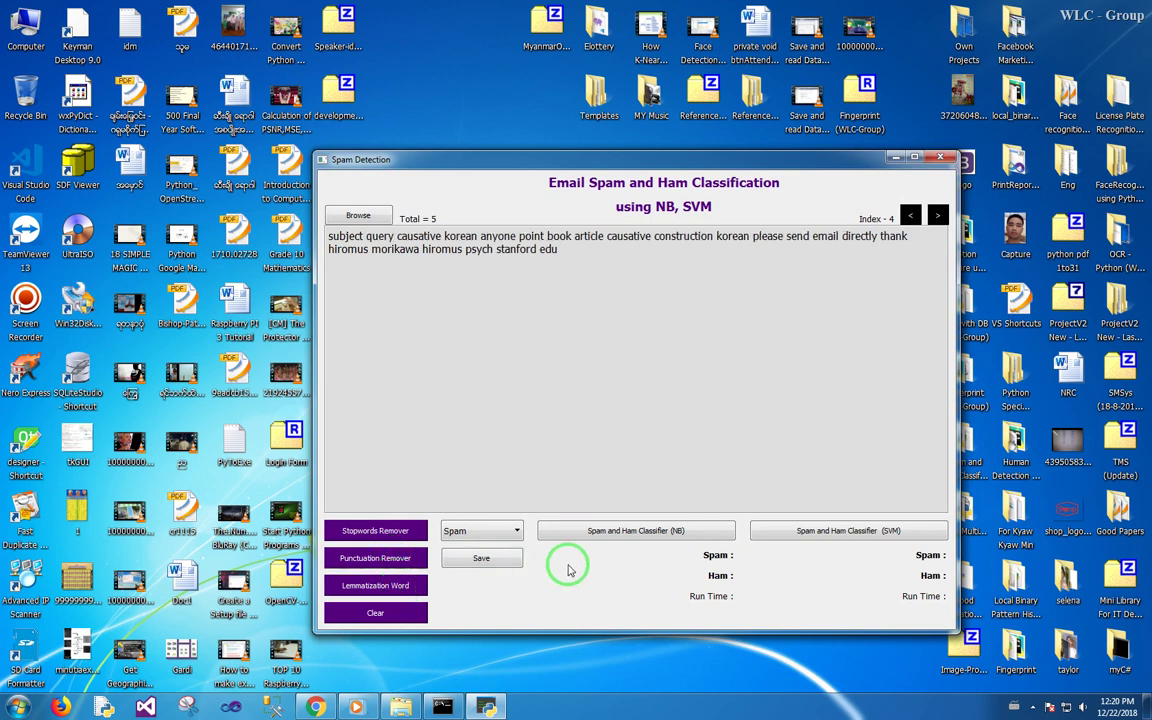
Classify the five ham test emails with the NB and SVM classifiers, and clear the form
{"action": "left_click", "coordinate": [689, 531]}
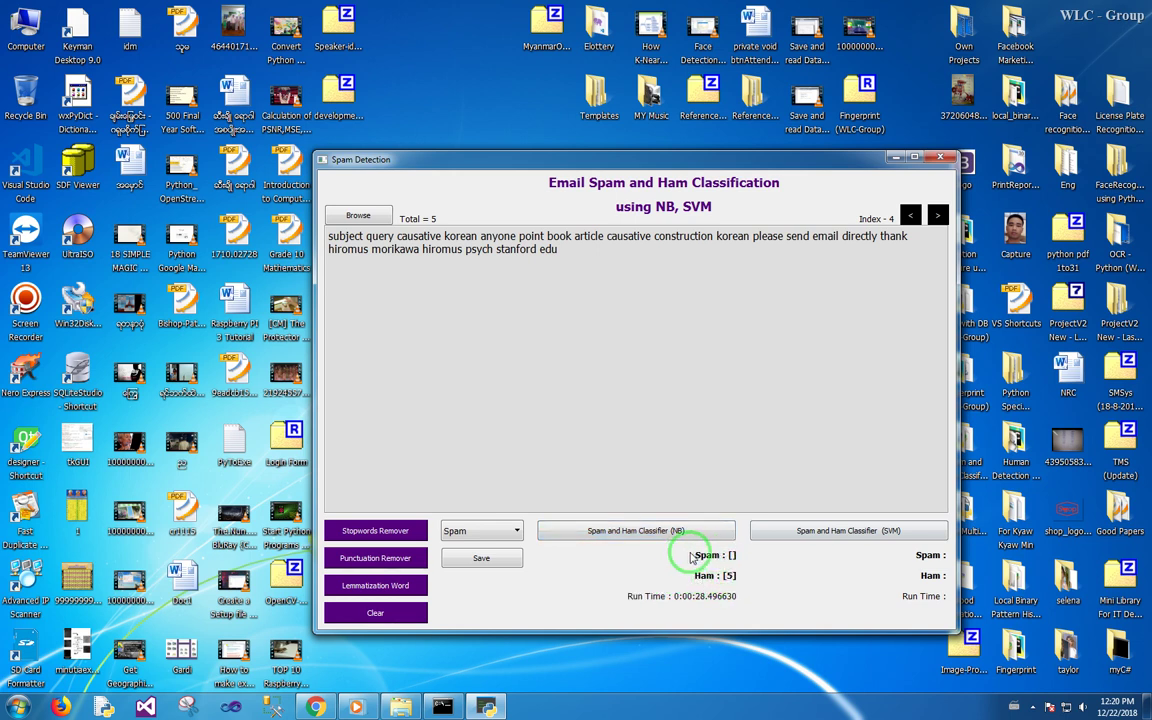
{"action": "left_click", "coordinate": [845, 530]}
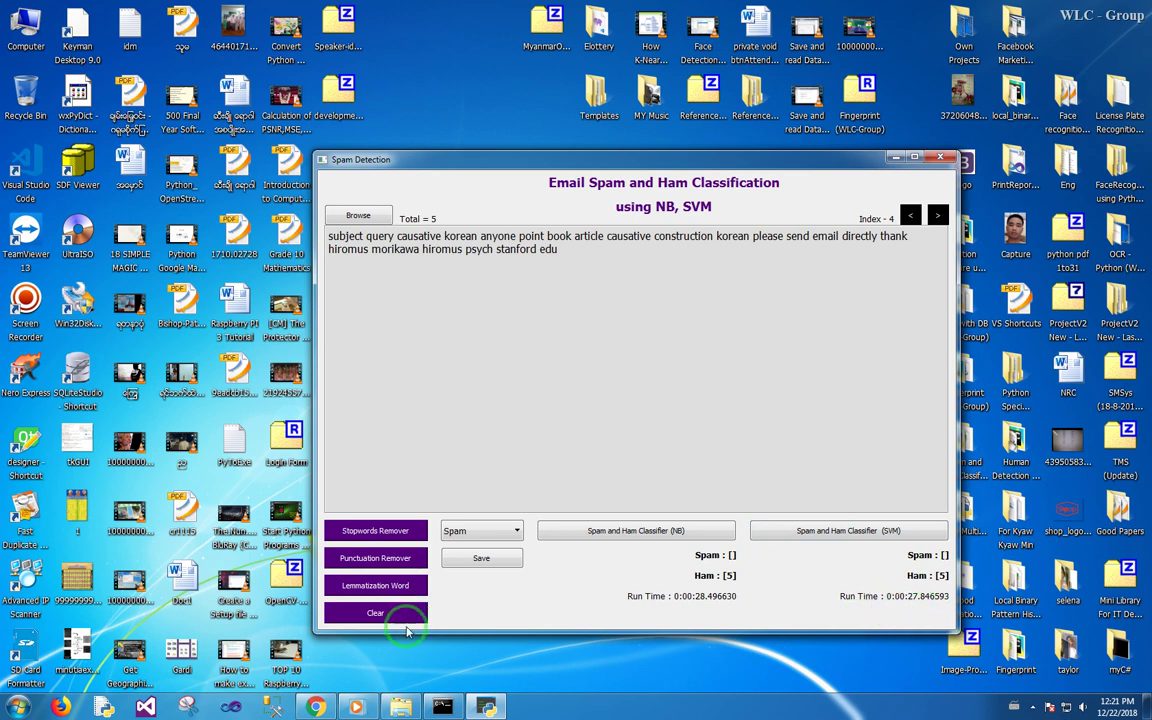
{"action": "left_click", "coordinate": [378, 612]}
Load one ham and one spam test email, 3-378msg1 and spmsga2, from the test-mails folder
{"action": "left_click", "coordinate": [356, 220]}
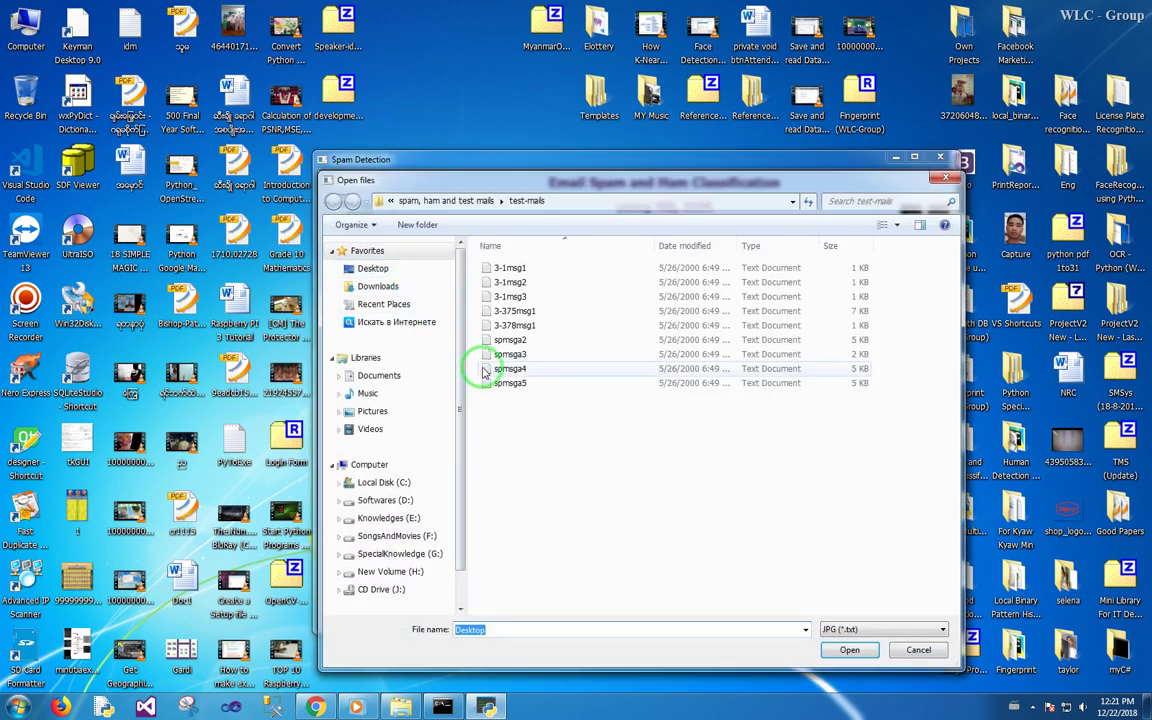
{"action": "left_click_drag", "start_coordinate": [470, 321], "coordinate": [526, 344]}
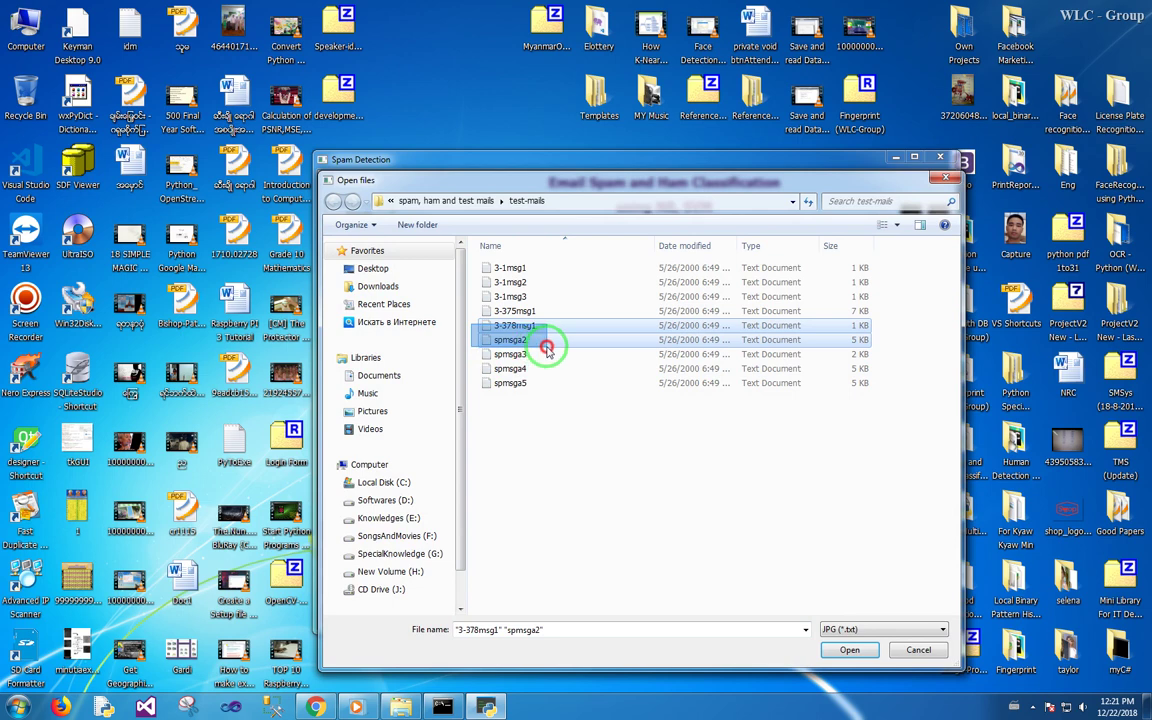
{"action": "left_click", "coordinate": [849, 650]}
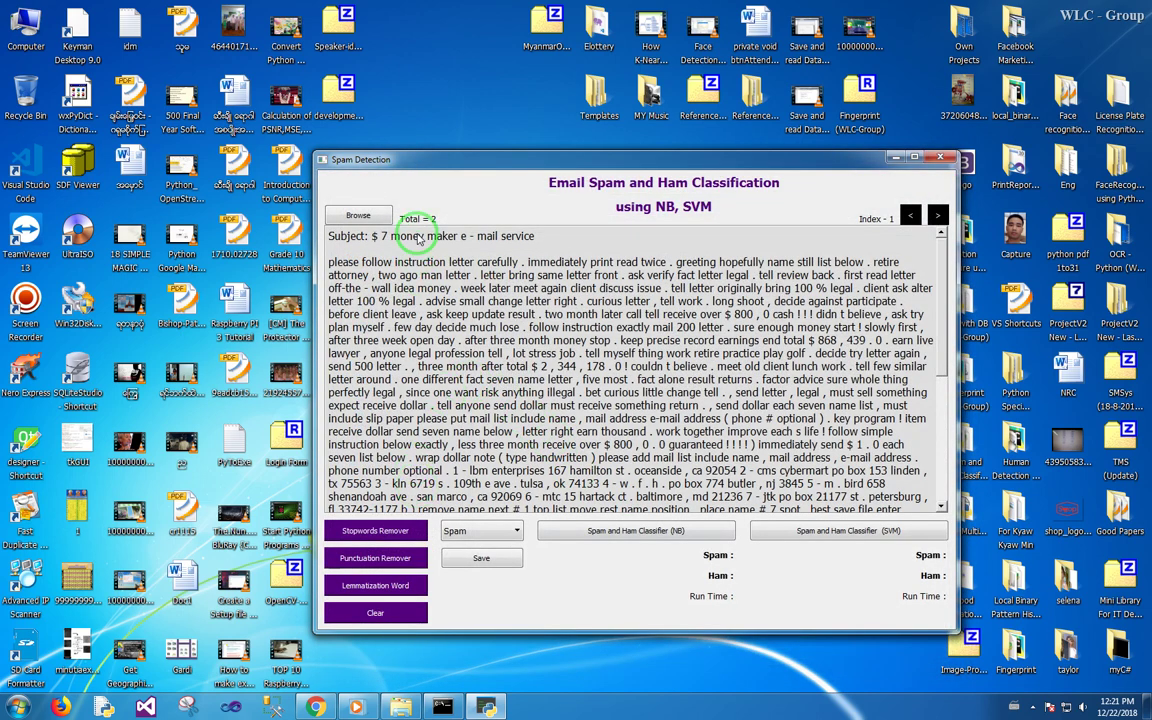
Preprocess the two loaded emails by removing stopwords and punctuation and lemmatizing, and classify them with NB and SVM
{"action": "left_click", "coordinate": [390, 537]}
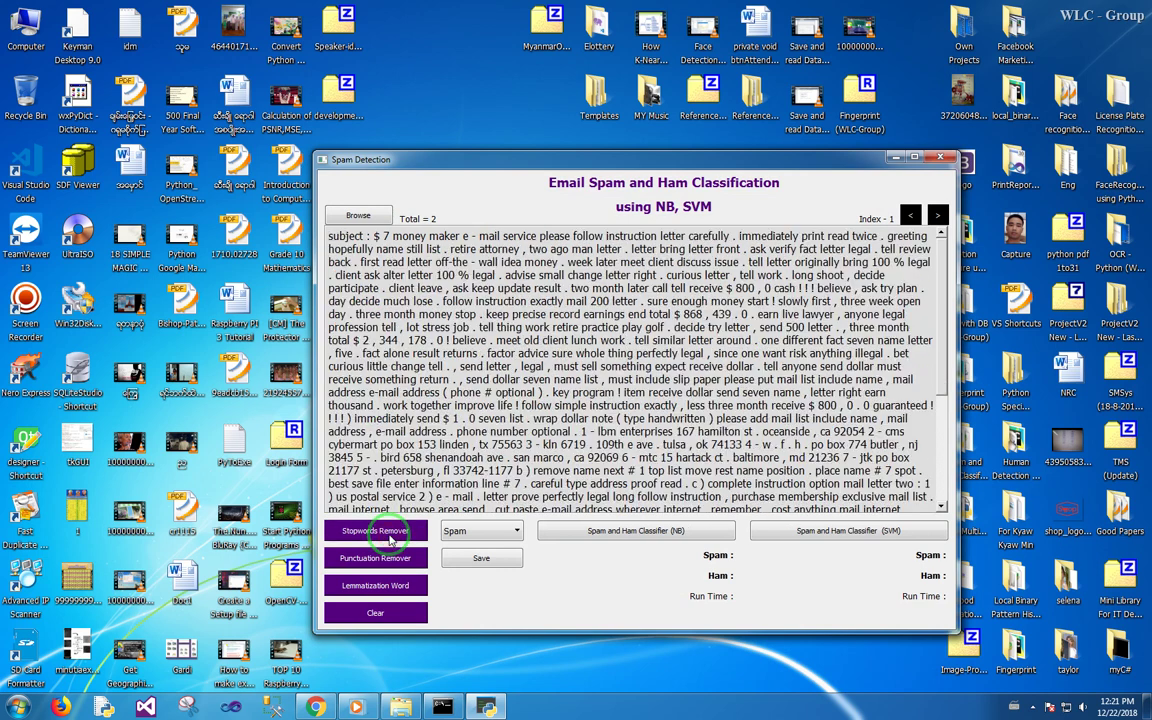
{"action": "left_click", "coordinate": [390, 594]}
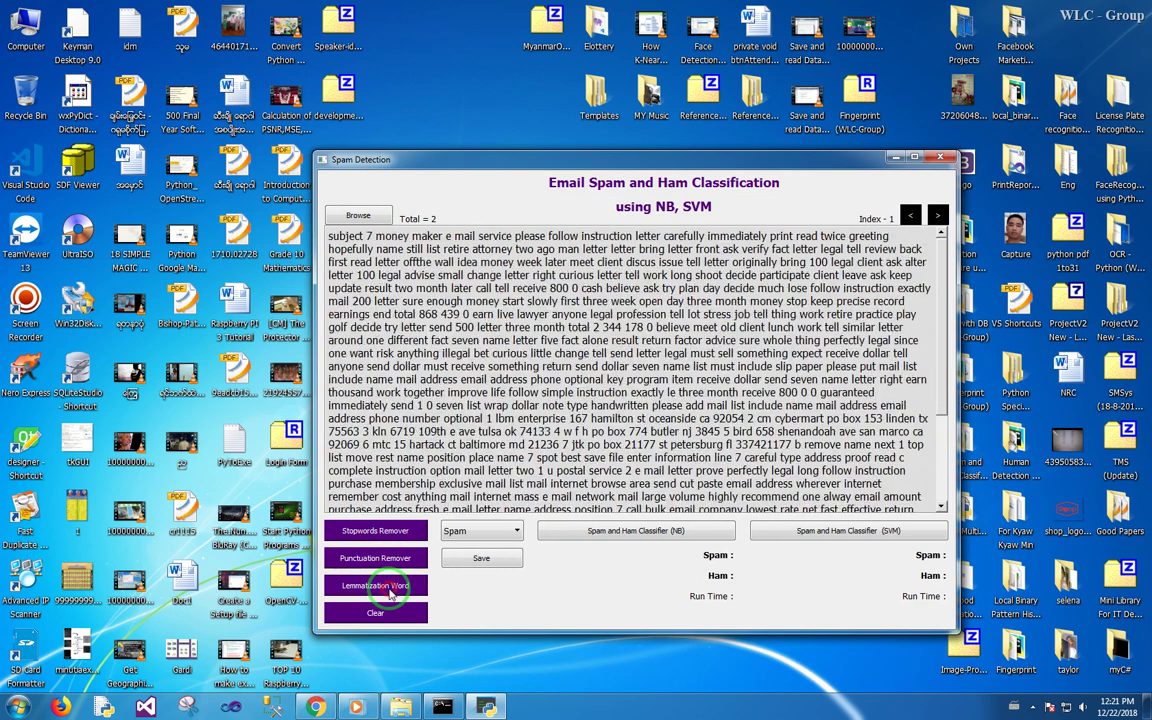
{"action": "left_click", "coordinate": [662, 532]}
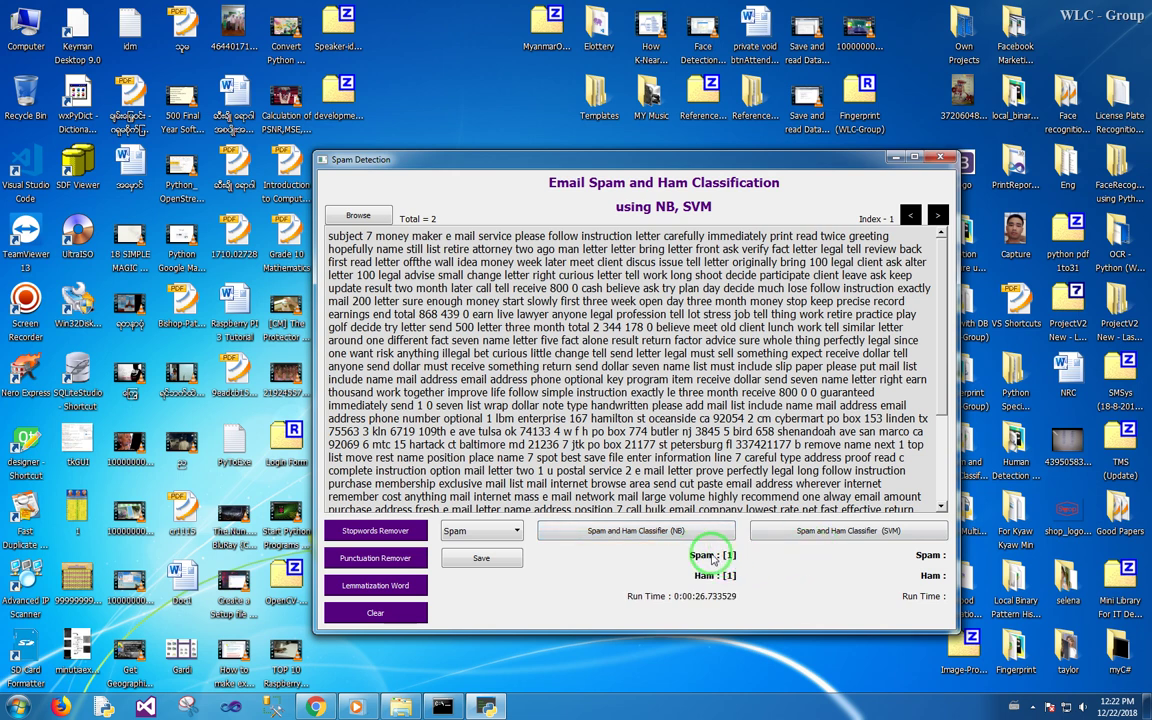
{"action": "left_click", "coordinate": [848, 537]}
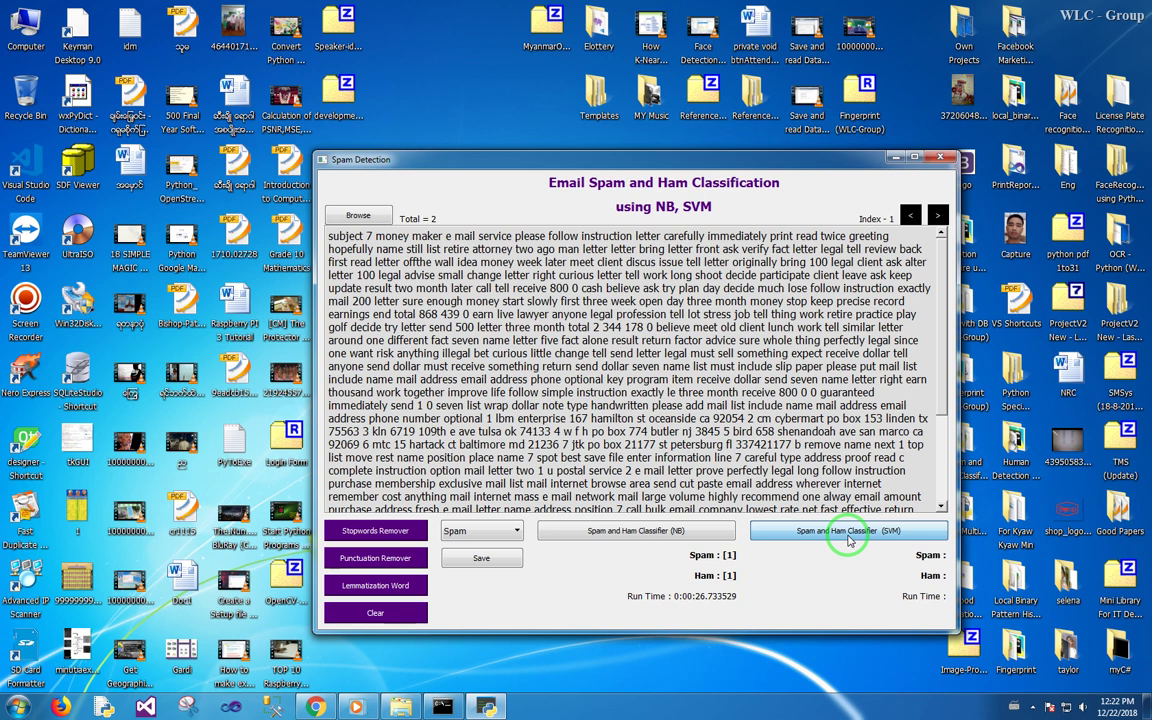